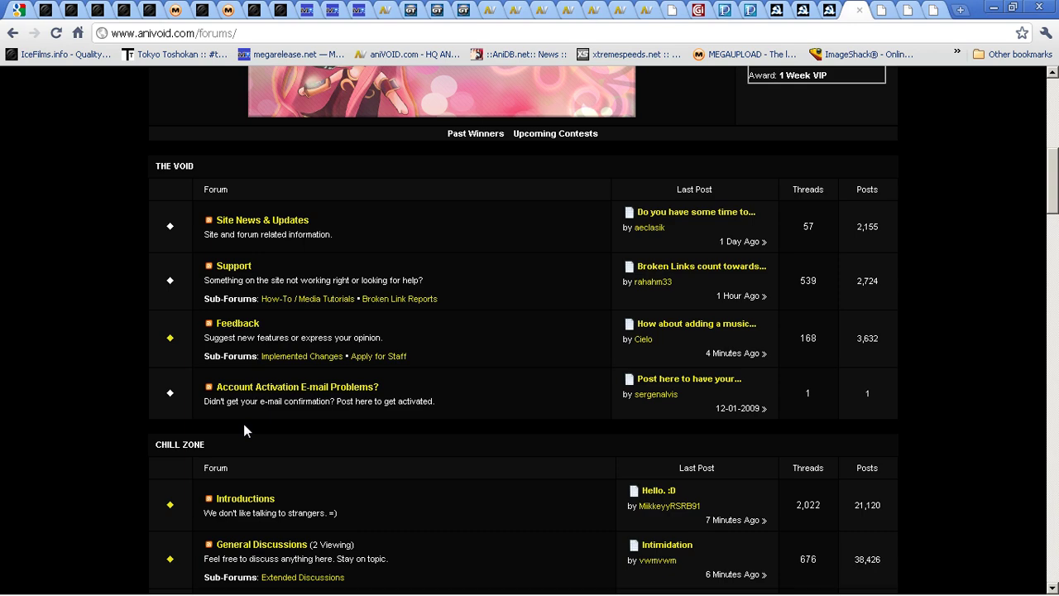
- Open the How-To / Media Tutorials sub-forum in the Support section of the aniVOID forums
scroll(245, 430, up, 3)
scroll(244, 429, up, 3)
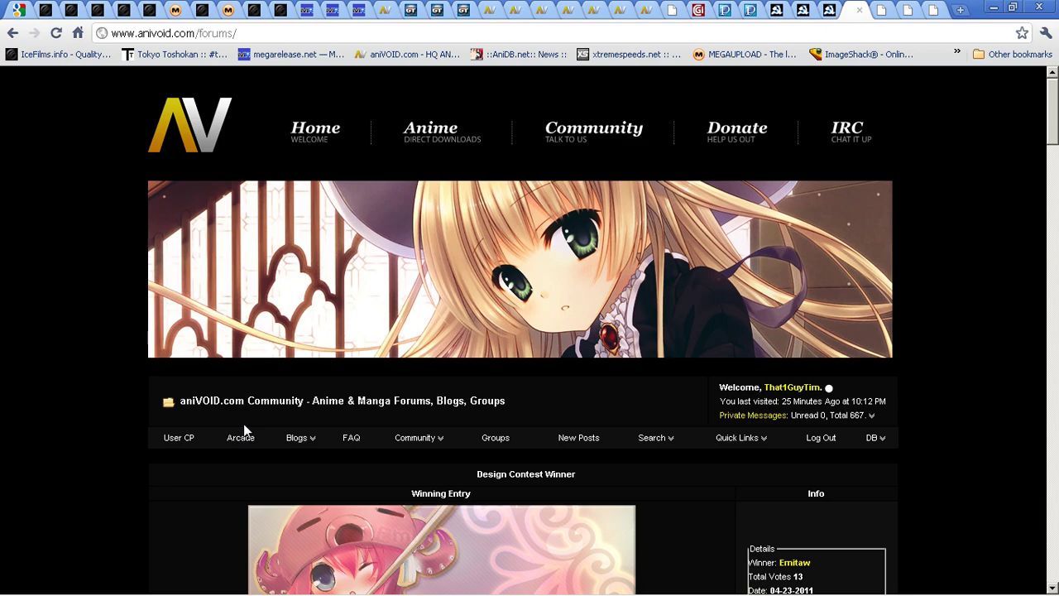
scroll(244, 429, down, 3)
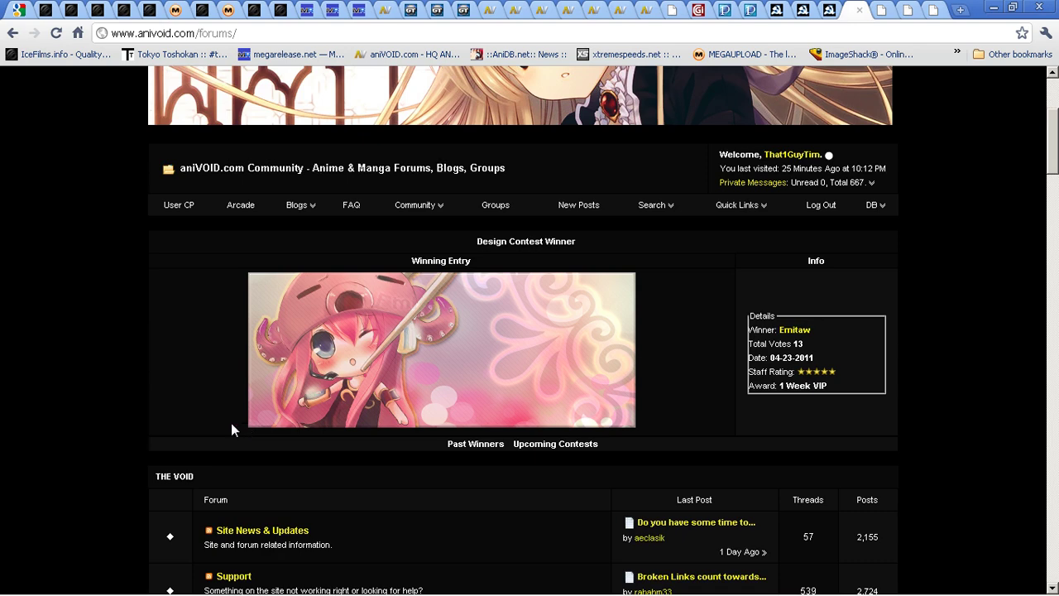
scroll(231, 423, down, 3)
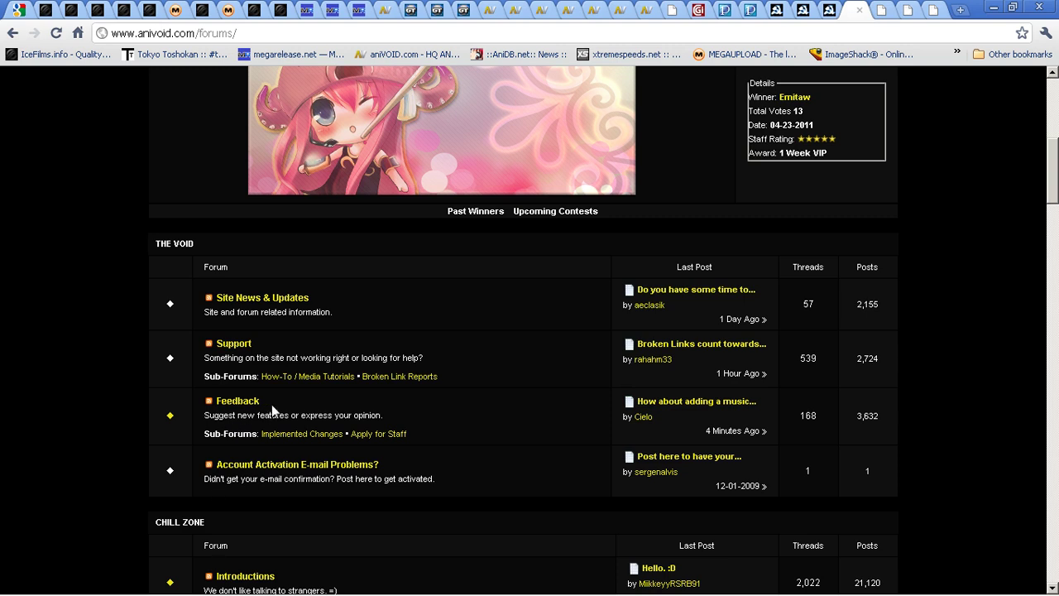
click(305, 377)
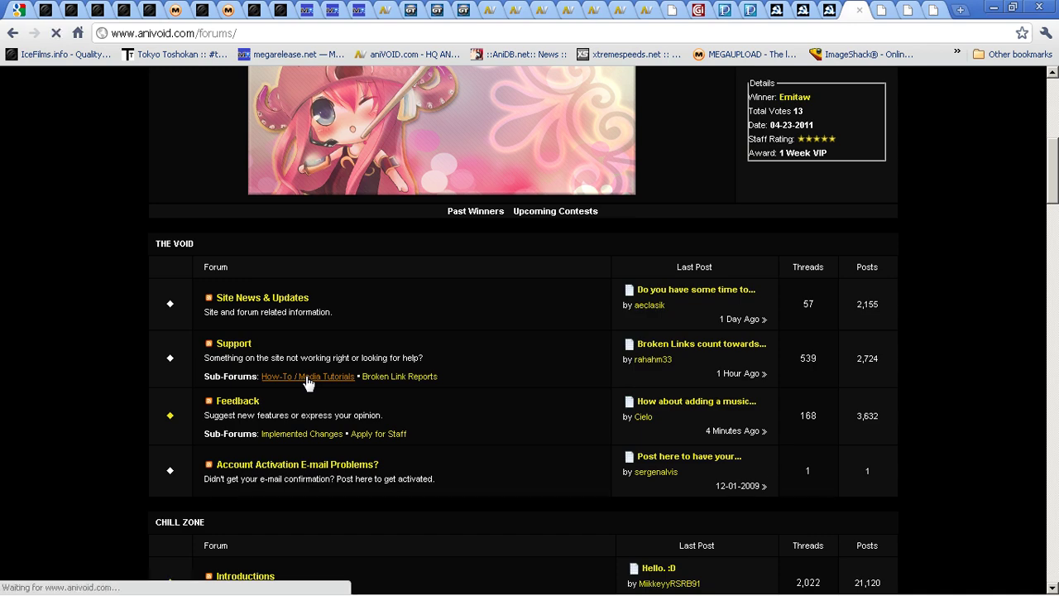
- Open the thread "How to convert MKV to AVI & Hardcode Subtitles" and review its "What you'll need for this" list
scroll(305, 376, down, 3)
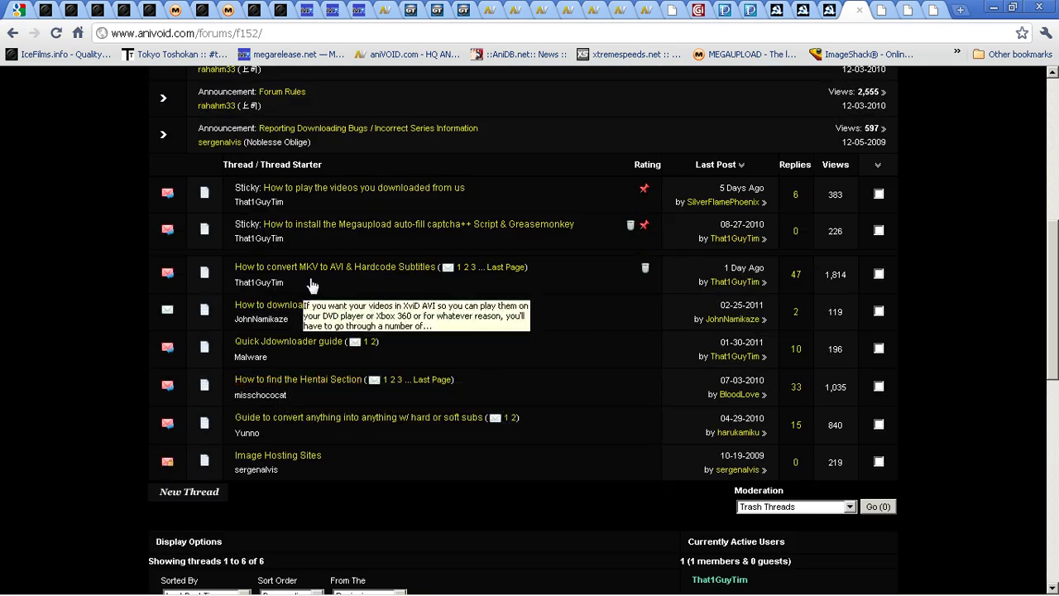
click(371, 271)
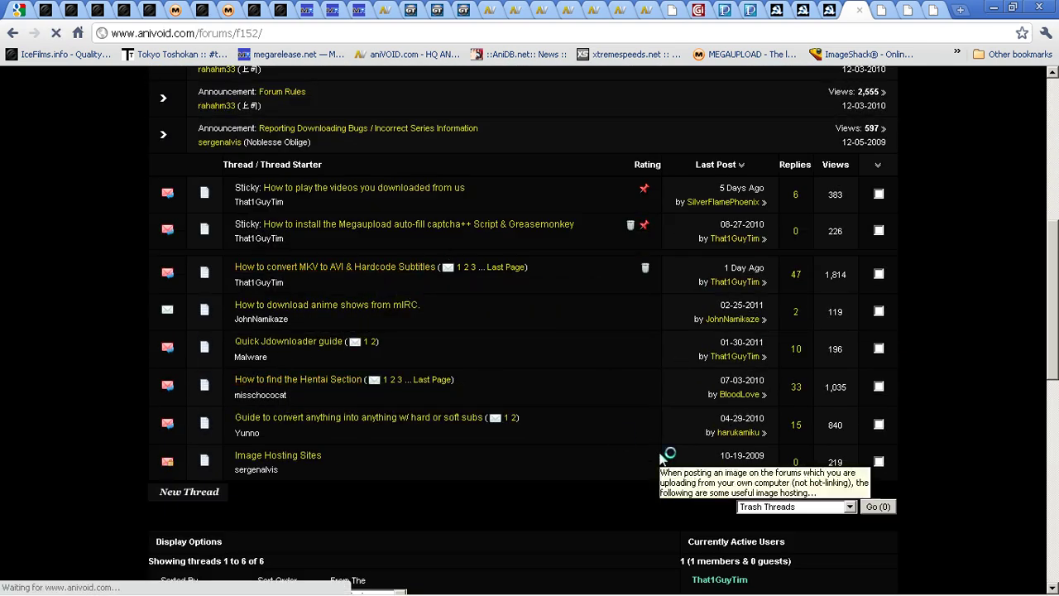
scroll(478, 447, down, 6)
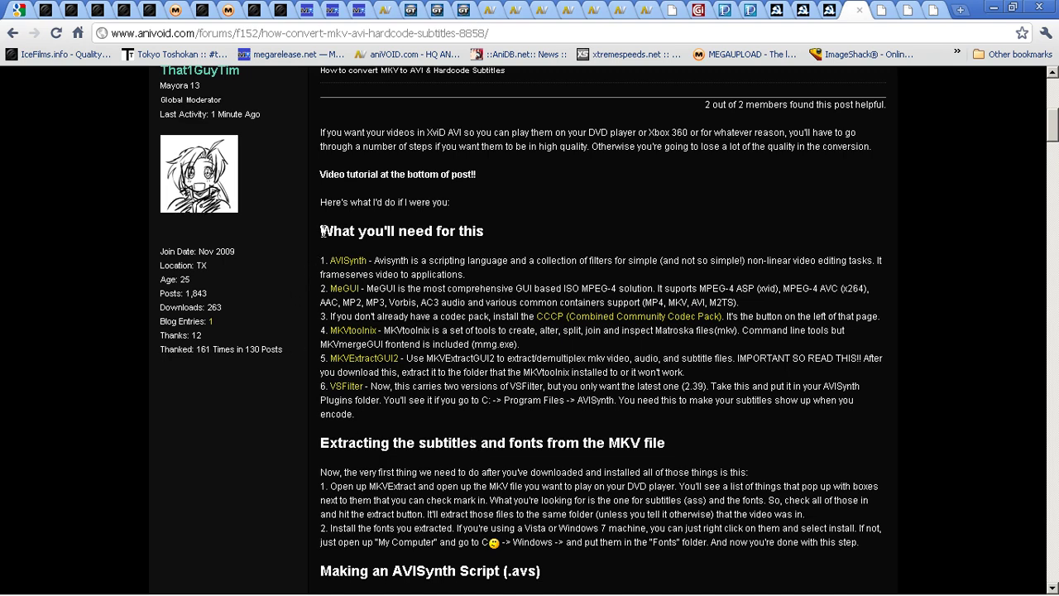
drag(320, 231, 350, 248)
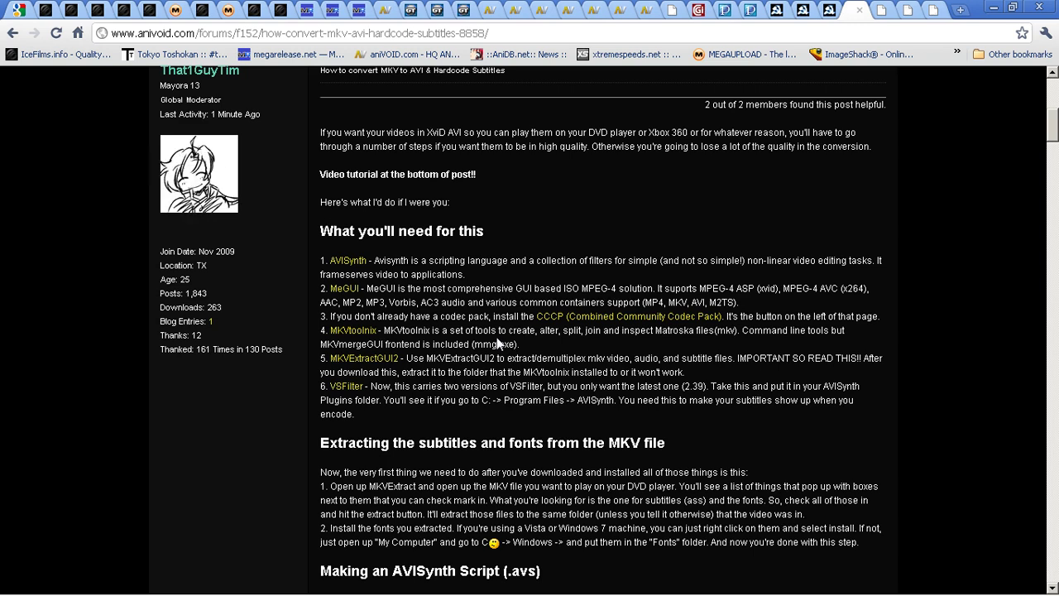
- Switch to the already open Haali Media Splitter page and check its address, haali.su/mkv/
click(881, 10)
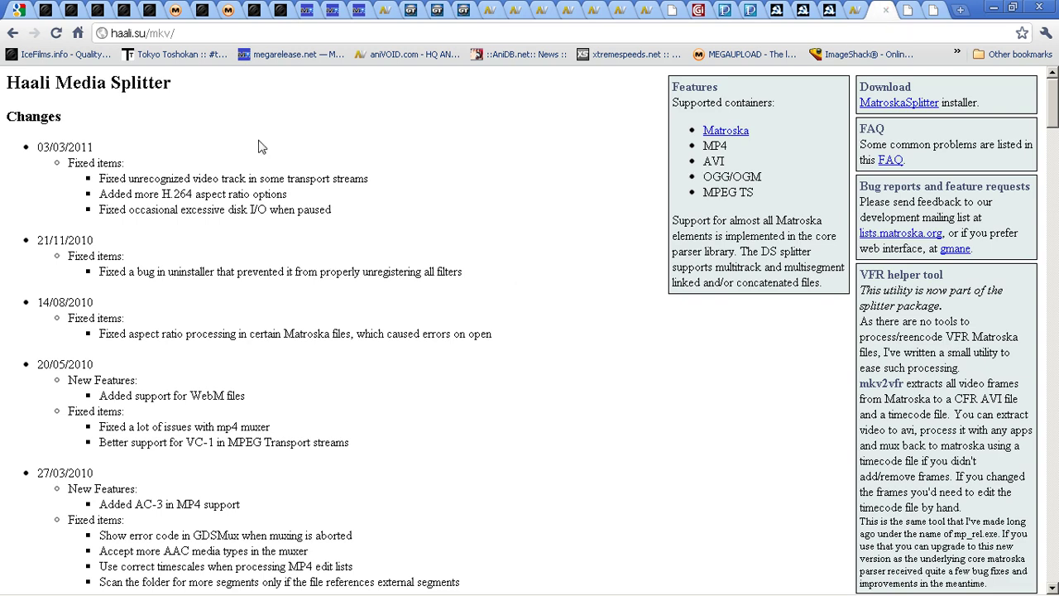
click(188, 33)
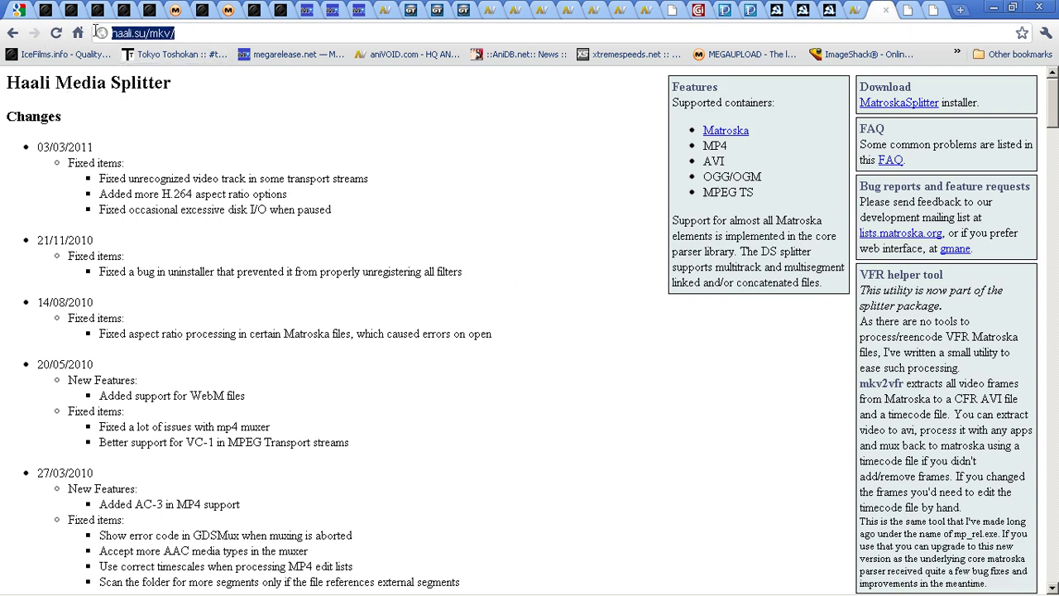
click(243, 157)
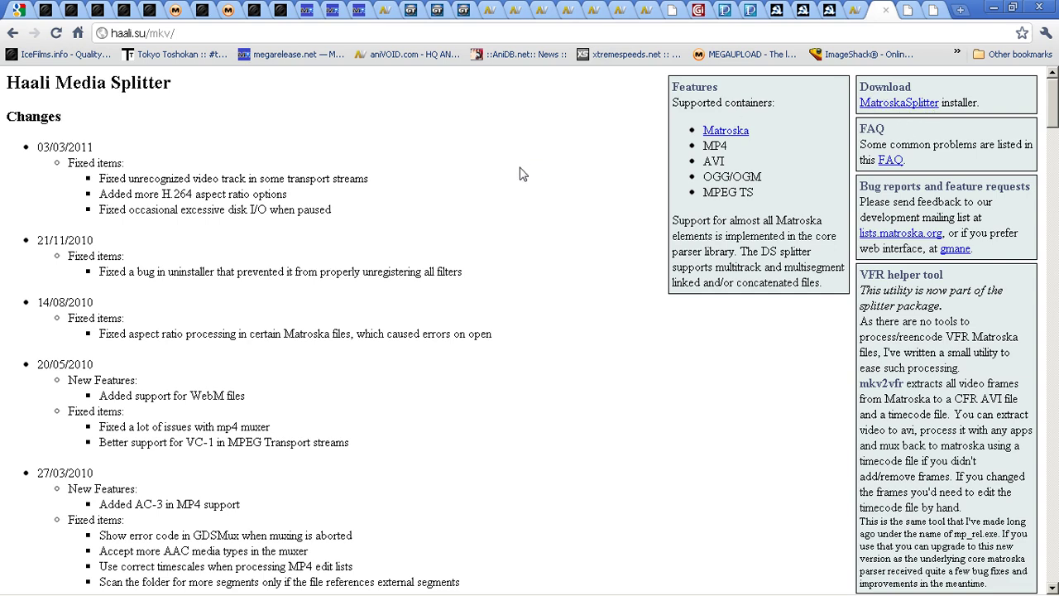
- Bring up the Encoding Tutorial folder and launch the MatroskaSplitter.exe installer
mouse_move(202, 586)
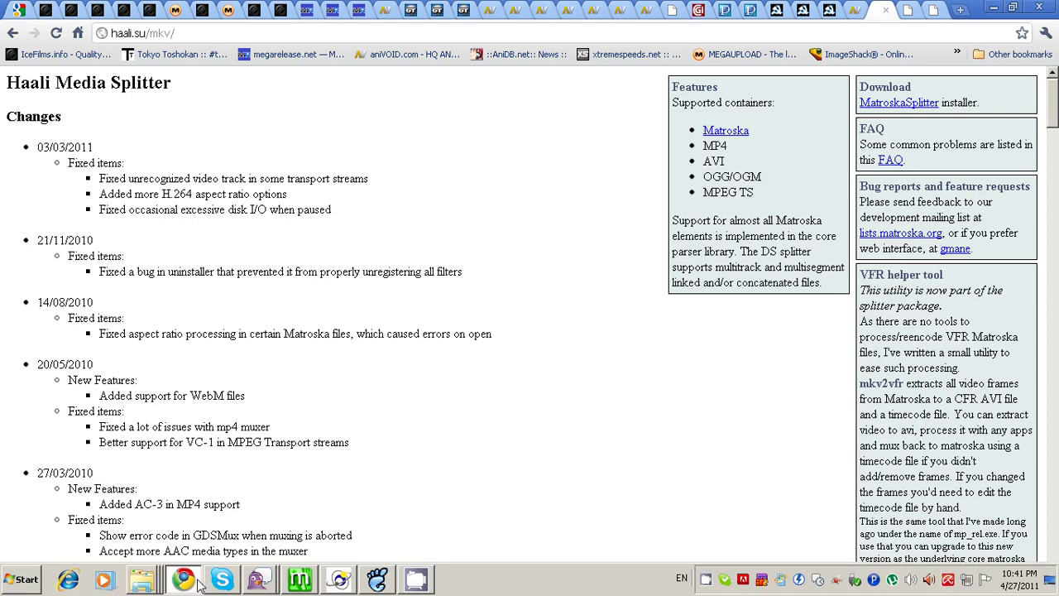
mouse_move(152, 584)
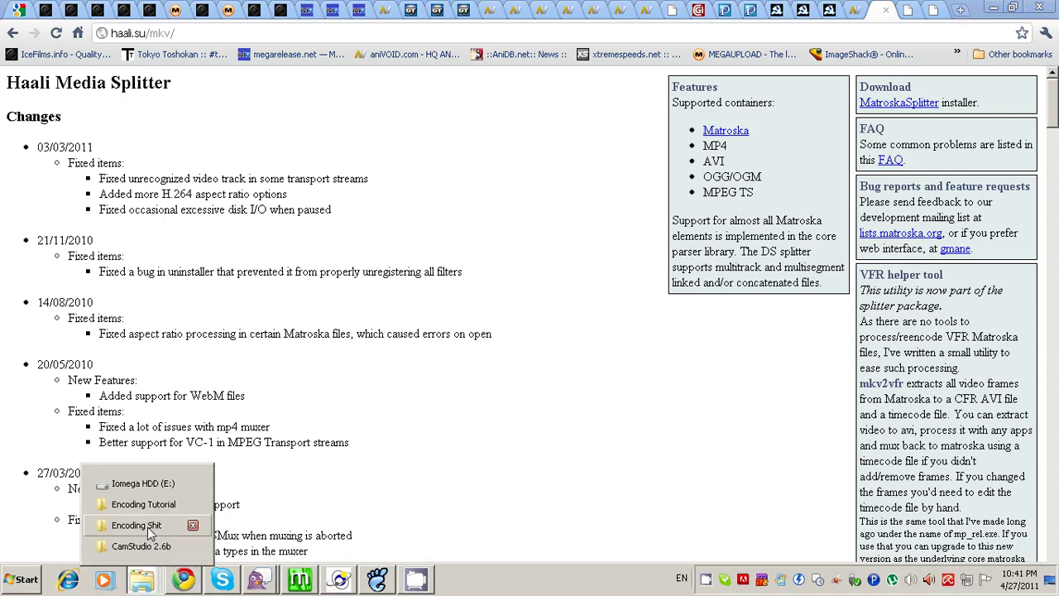
click(146, 505)
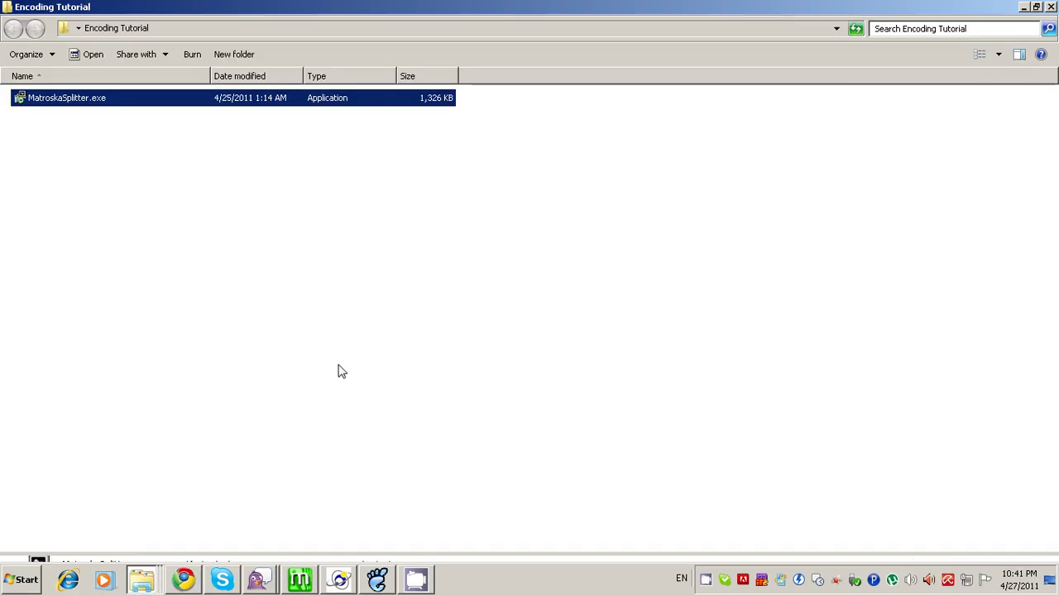
double_click(62, 98)
click(575, 316)
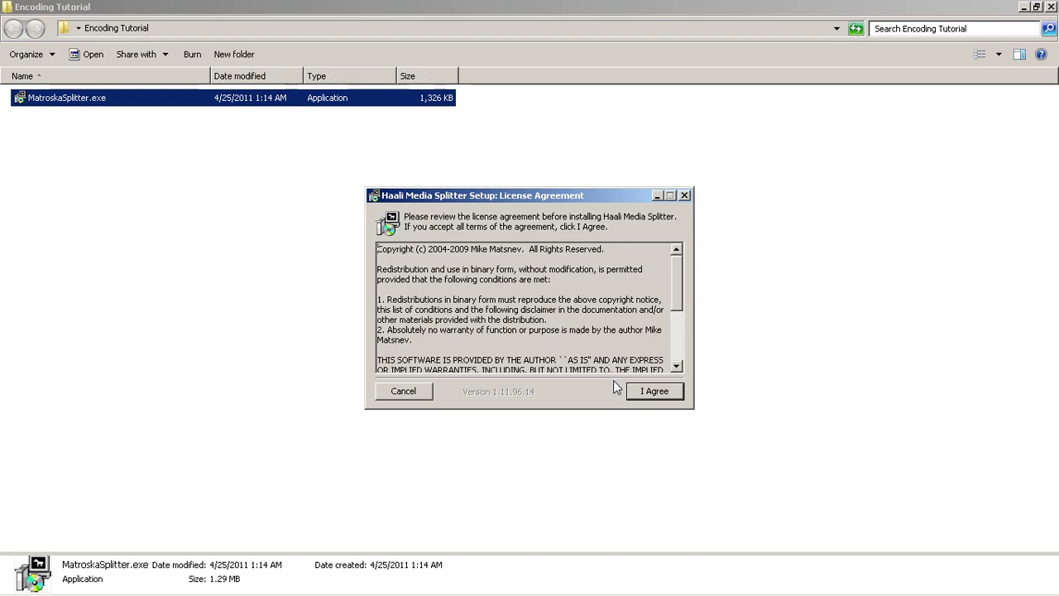
- Accept the Haali Media Splitter license, advance to the setup options, toggle the .mkv/.mka association with Windows Media Player, and exit without installing
click(661, 392)
click(654, 391)
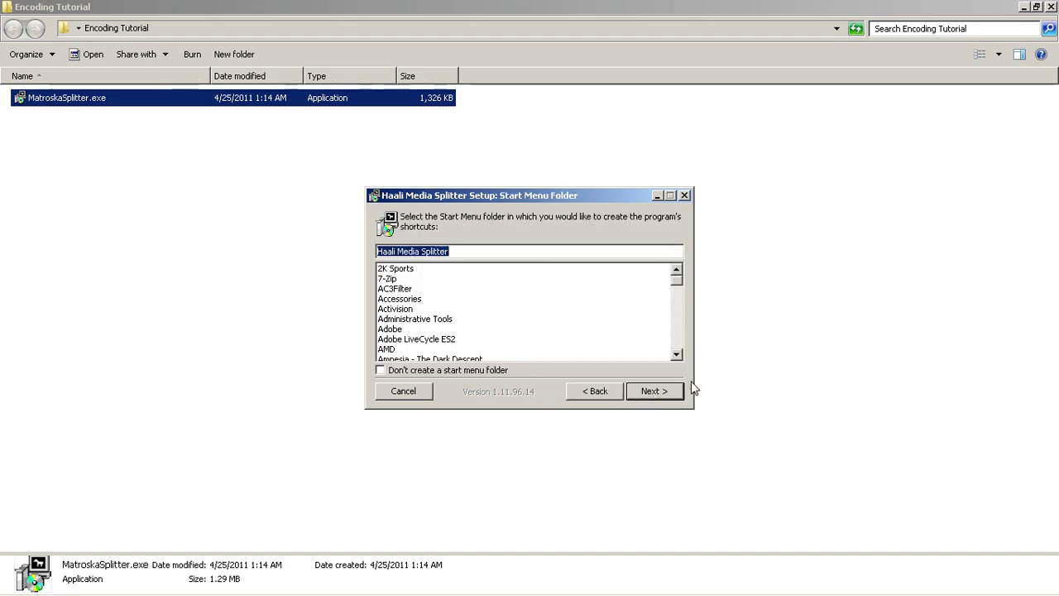
click(658, 390)
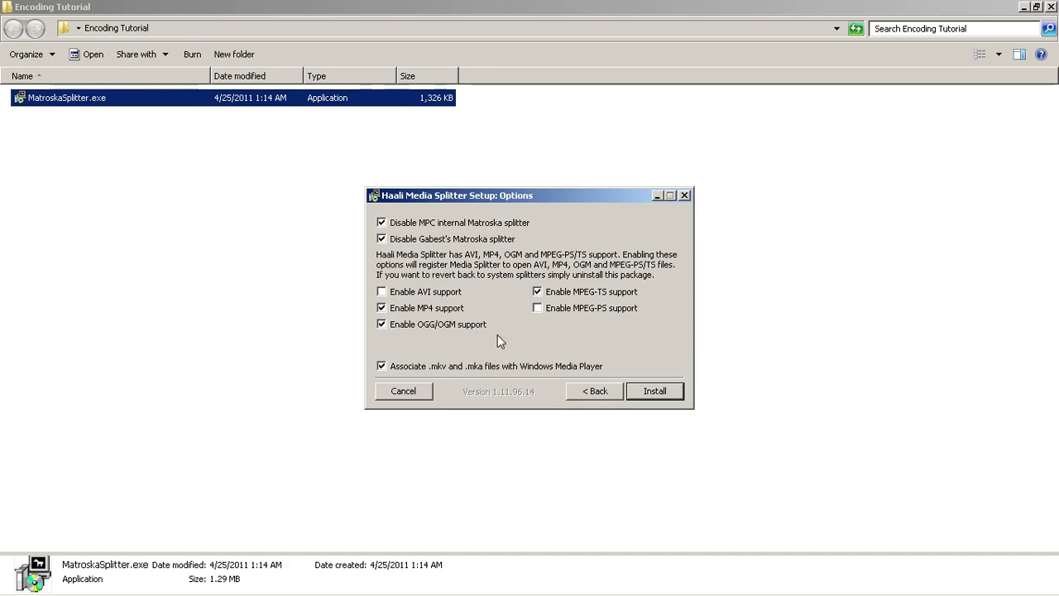
click(380, 369)
click(685, 195)
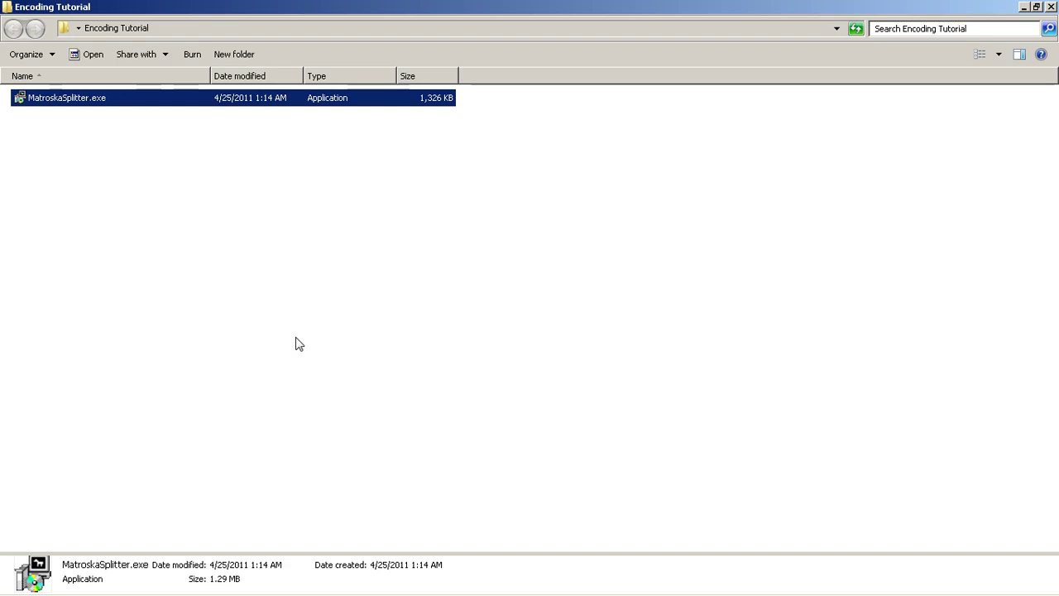
- Open the folder C:\Program Files\Haali\MatroskaSplitter
mouse_move(165, 592)
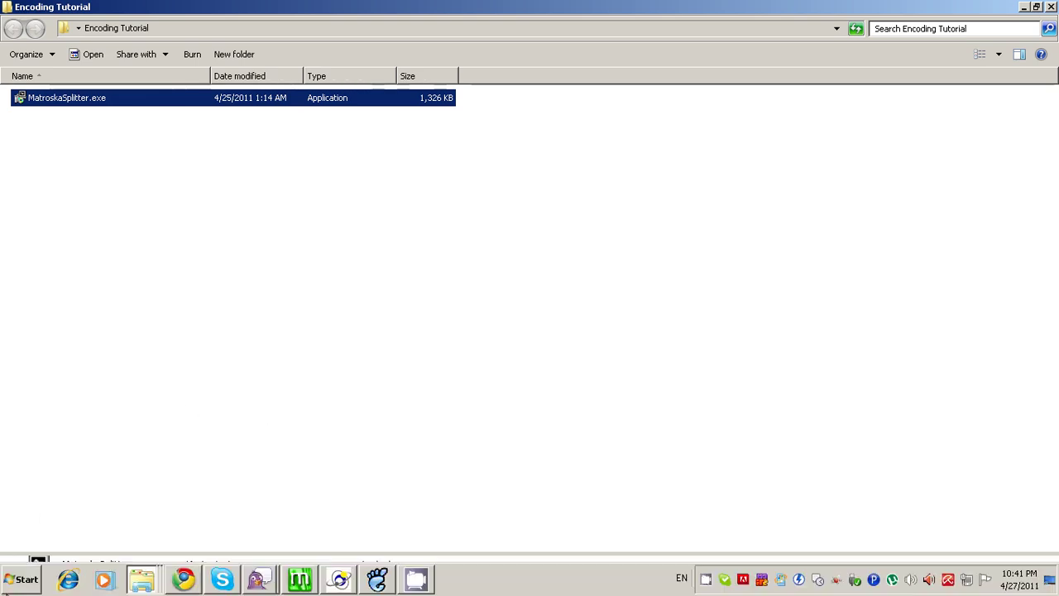
click(21, 578)
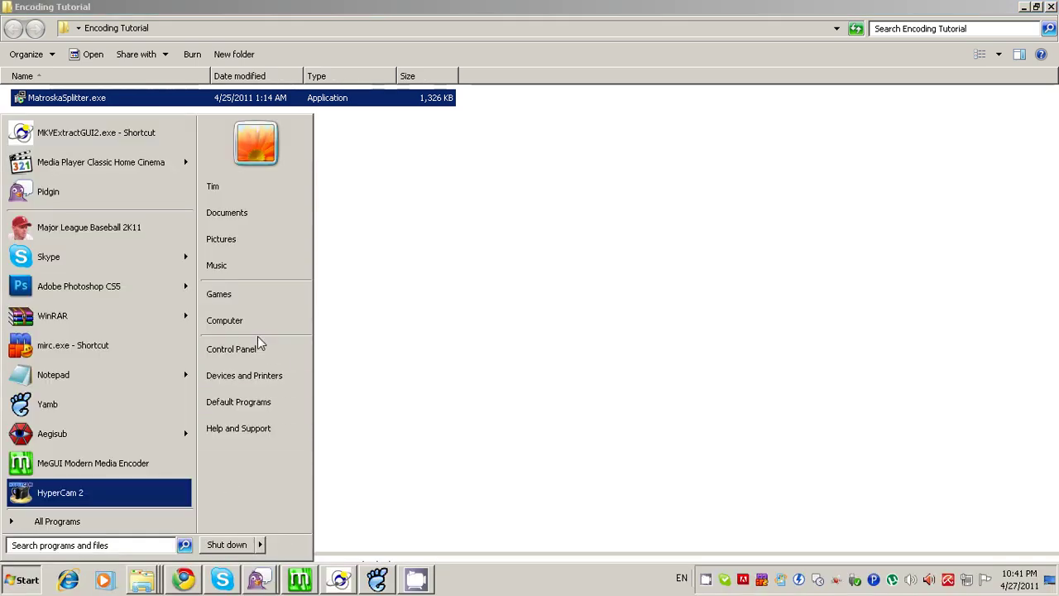
click(236, 322)
double_click(136, 114)
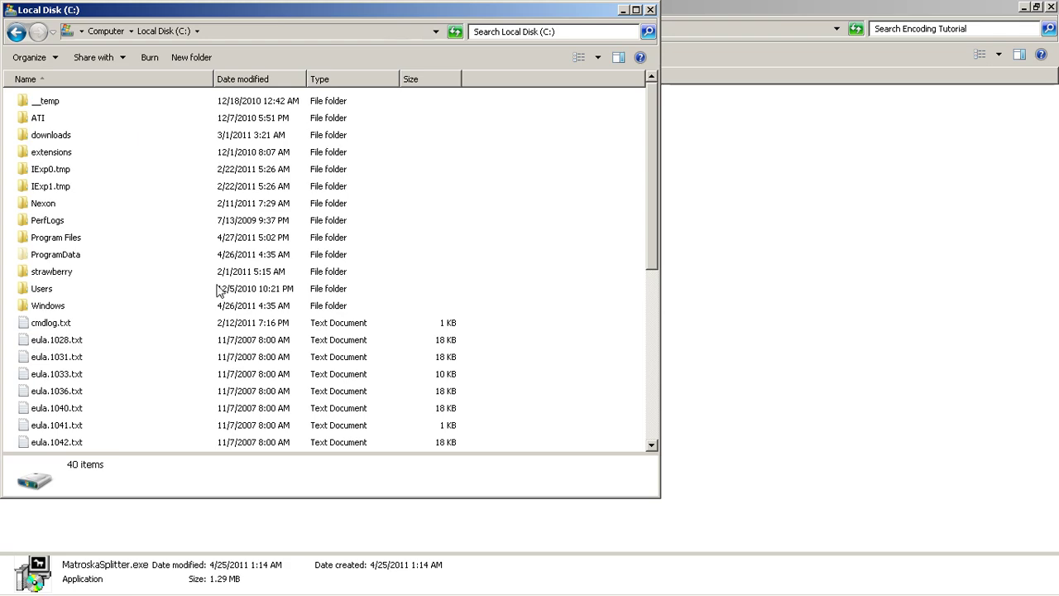
double_click(67, 238)
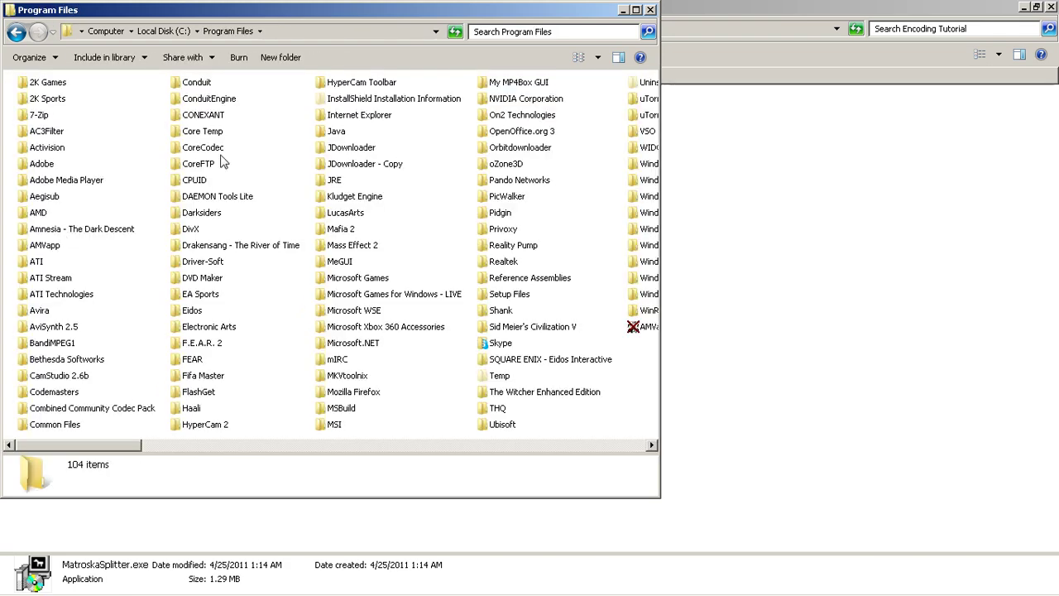
double_click(199, 411)
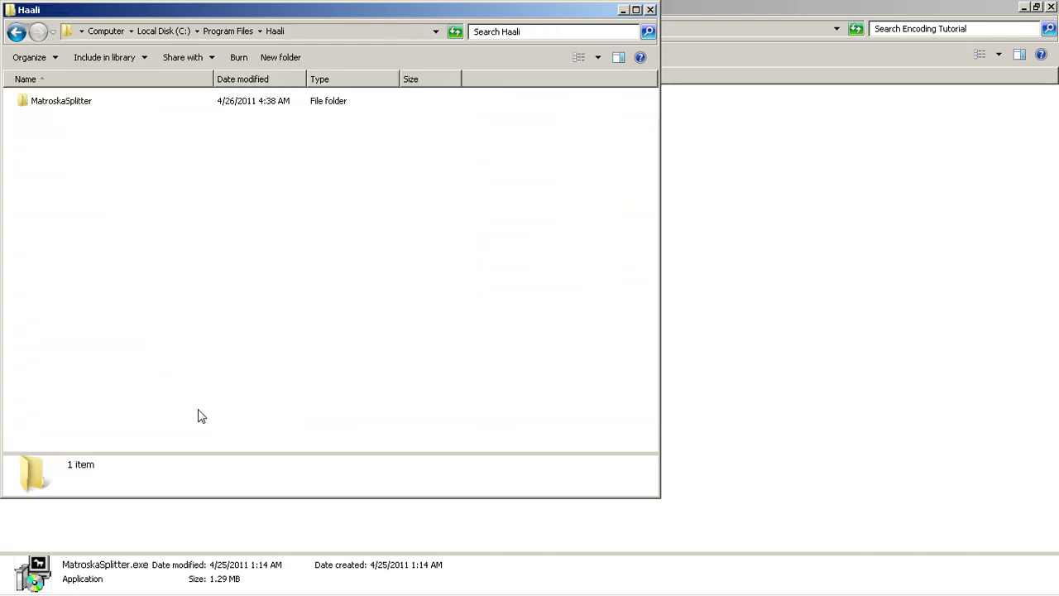
double_click(30, 105)
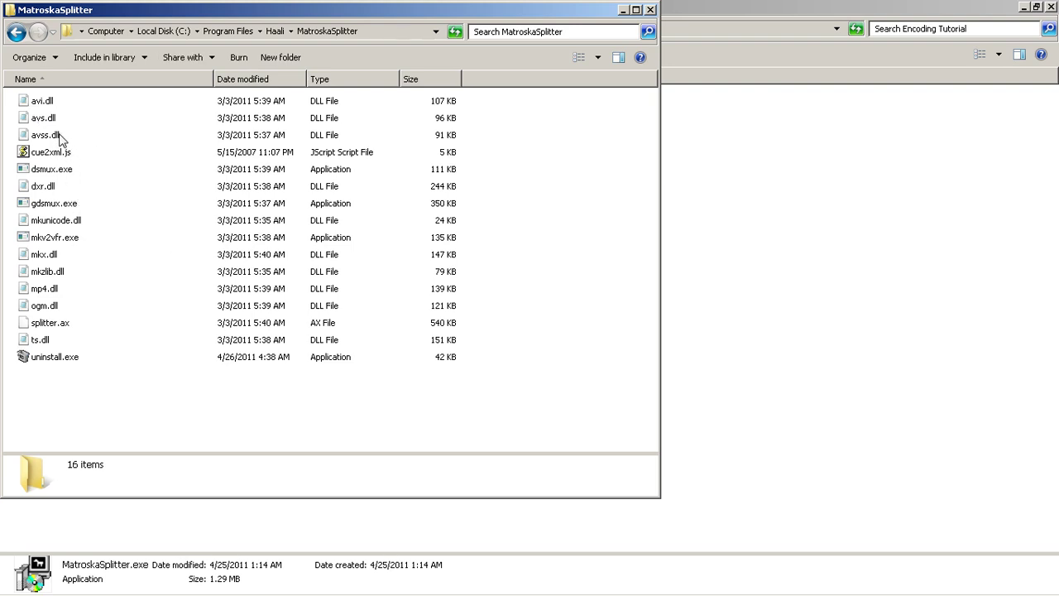
- Copy the file avss.dll from the MatroskaSplitter folder
click(60, 136)
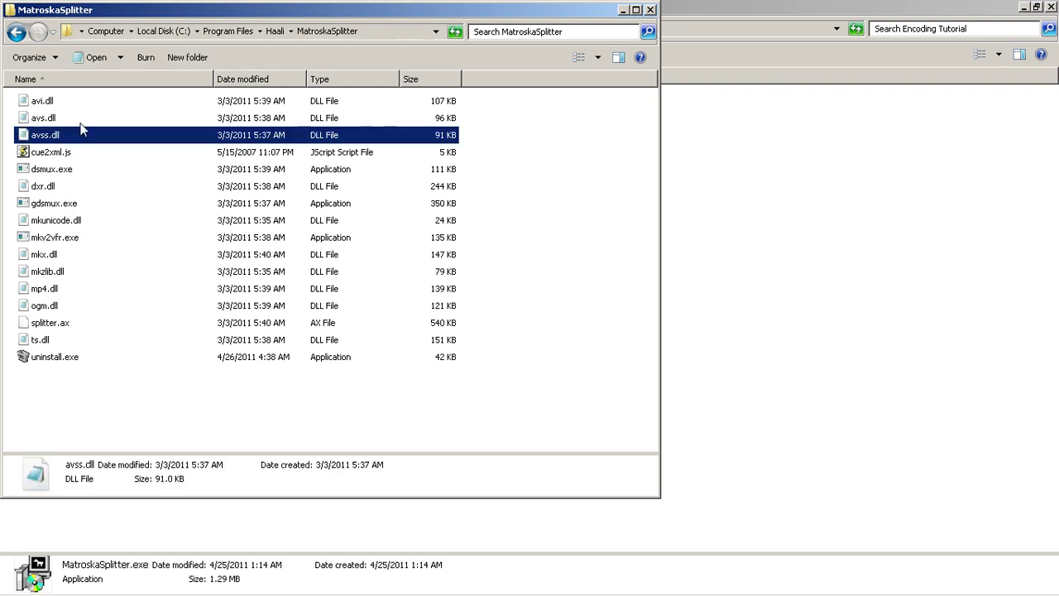
key(Up)
key(Down)
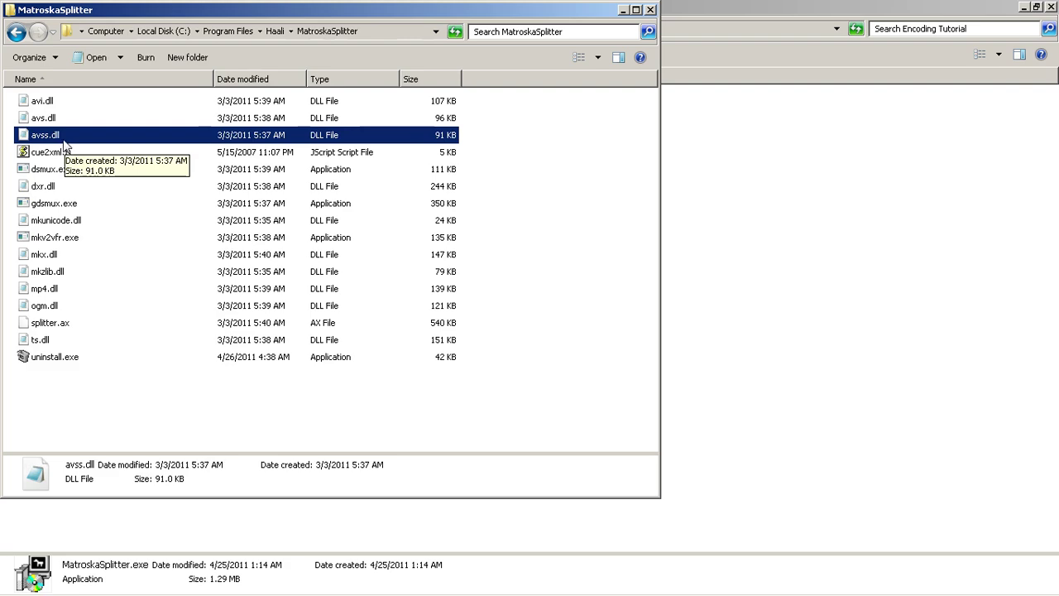
right_click(62, 131)
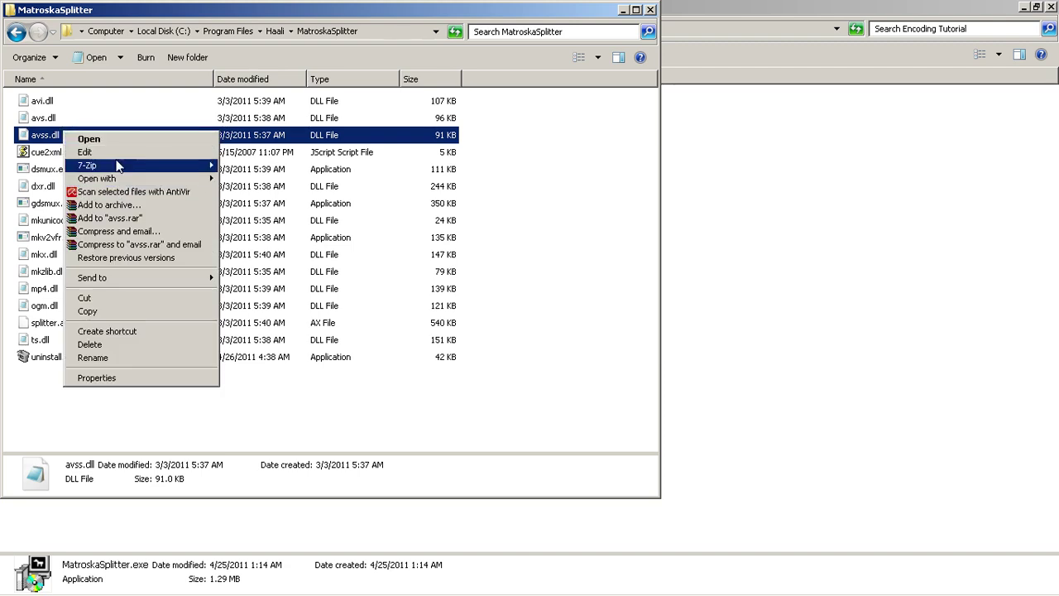
click(87, 310)
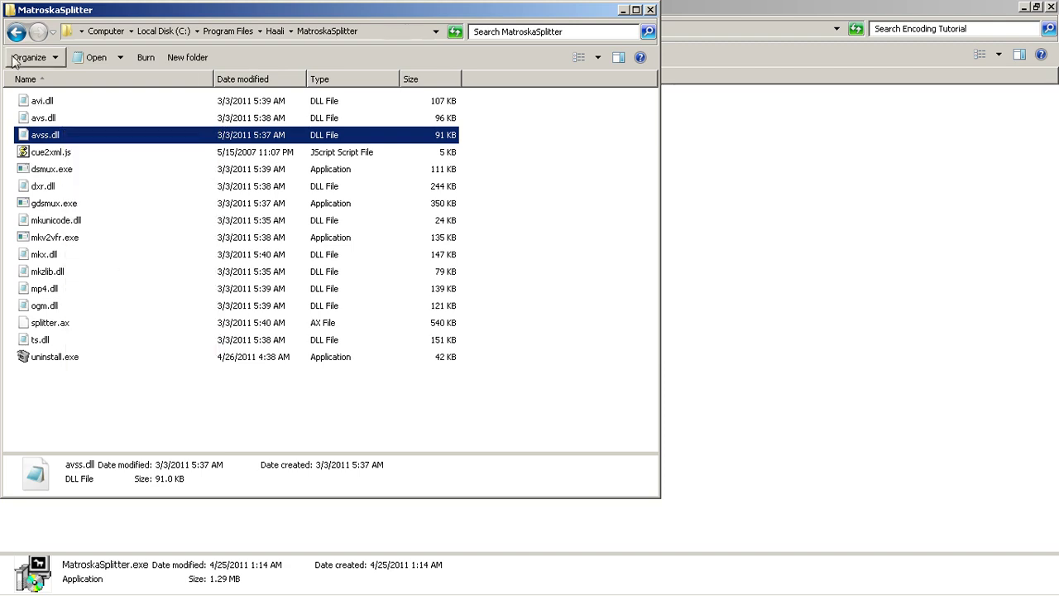
- Try to paste avss.dll into the plugins folder of AviSynth 2.5 in Program Files, cancel the copy, and close that folder window
click(16, 32)
click(15, 31)
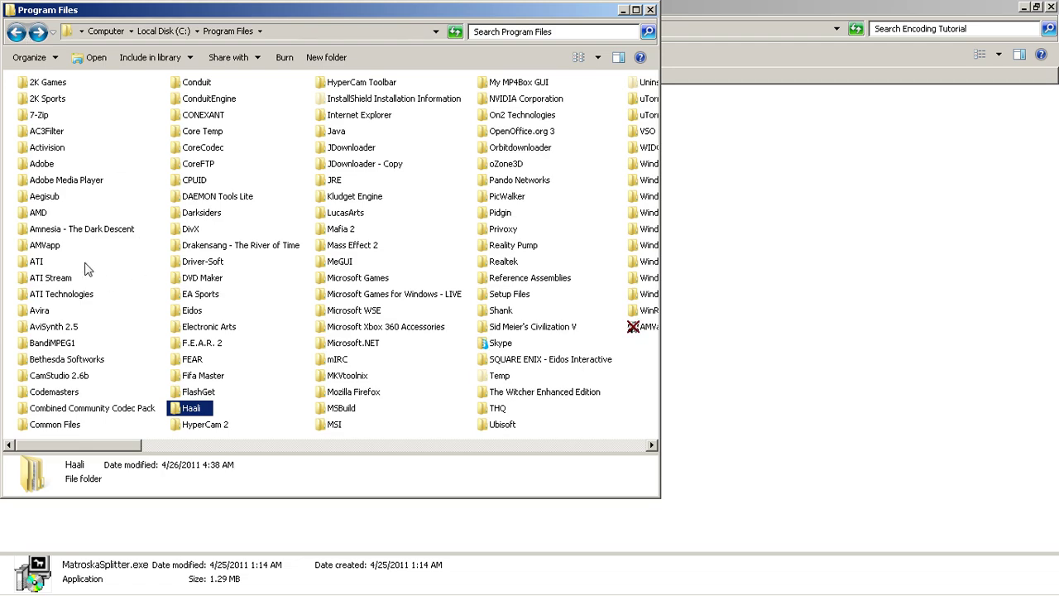
double_click(55, 326)
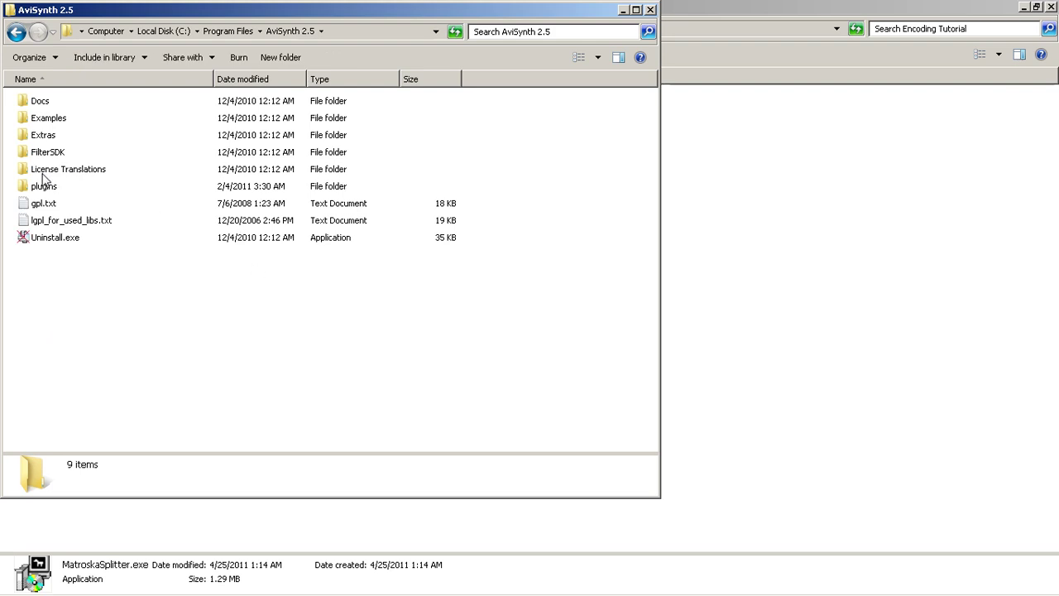
double_click(43, 185)
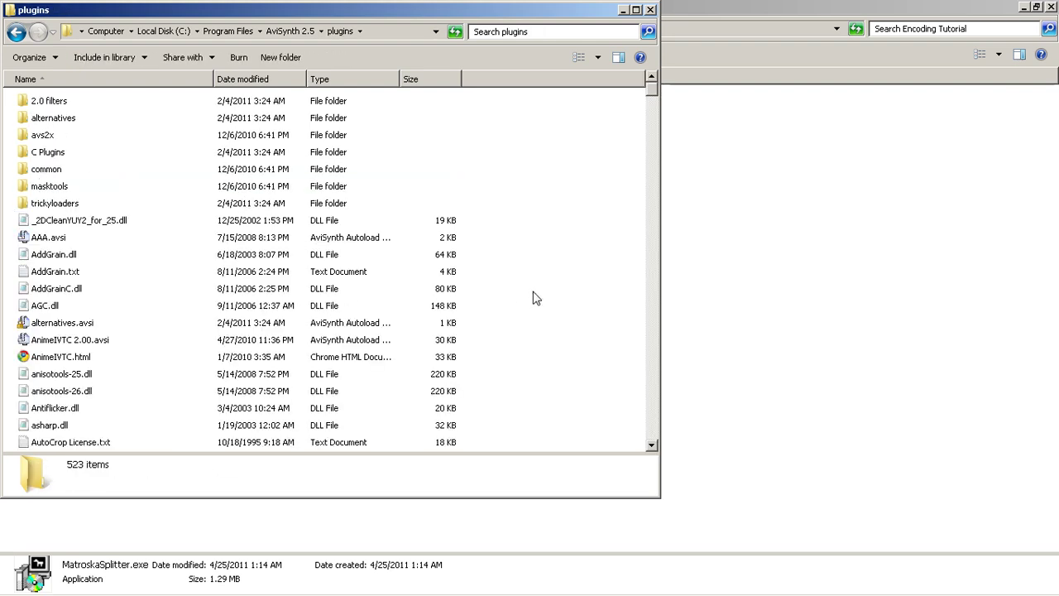
right_click(535, 298)
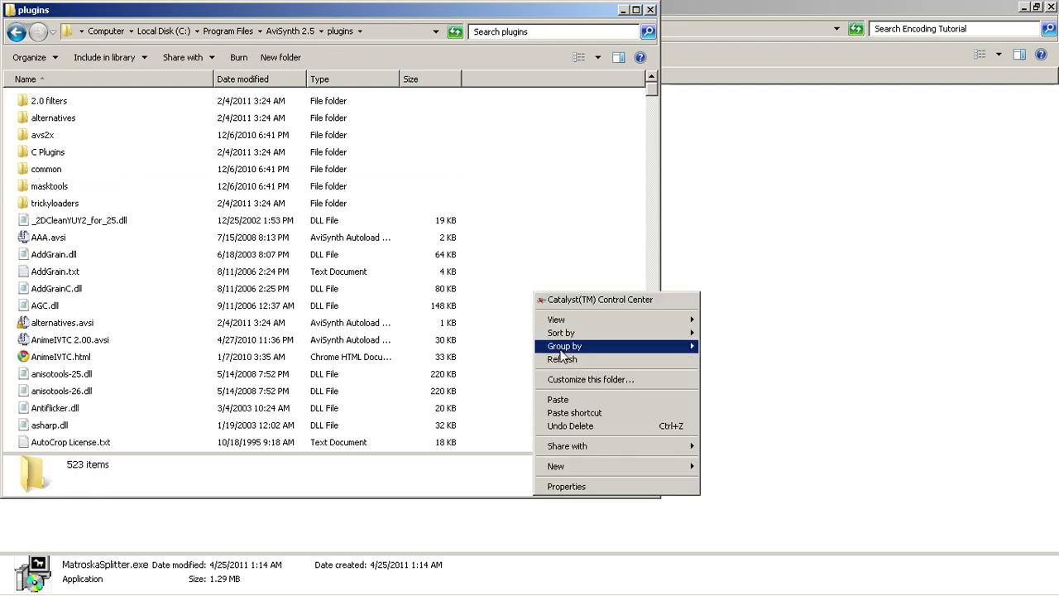
click(579, 400)
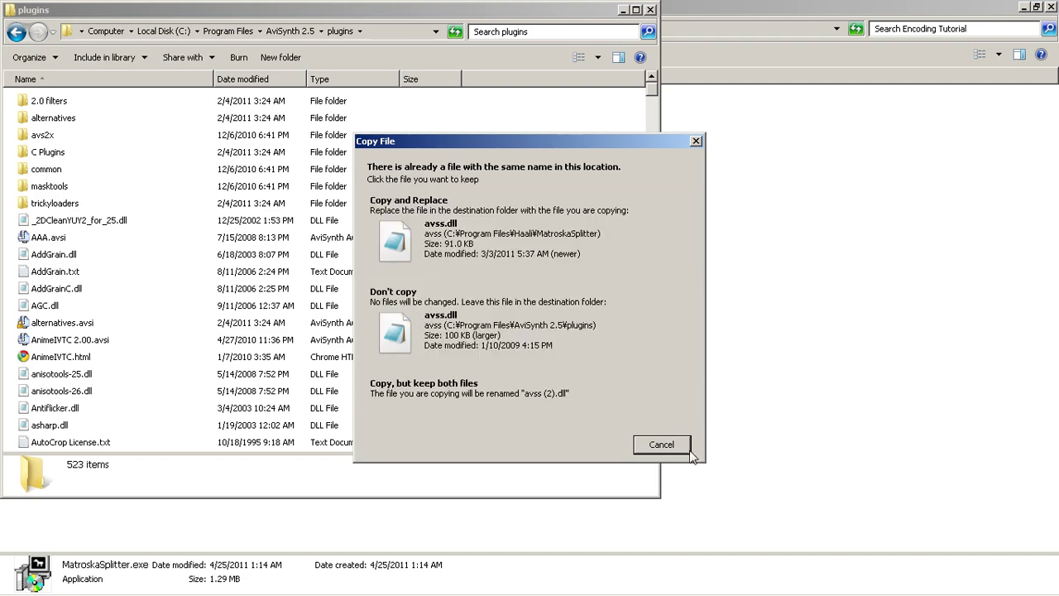
click(661, 445)
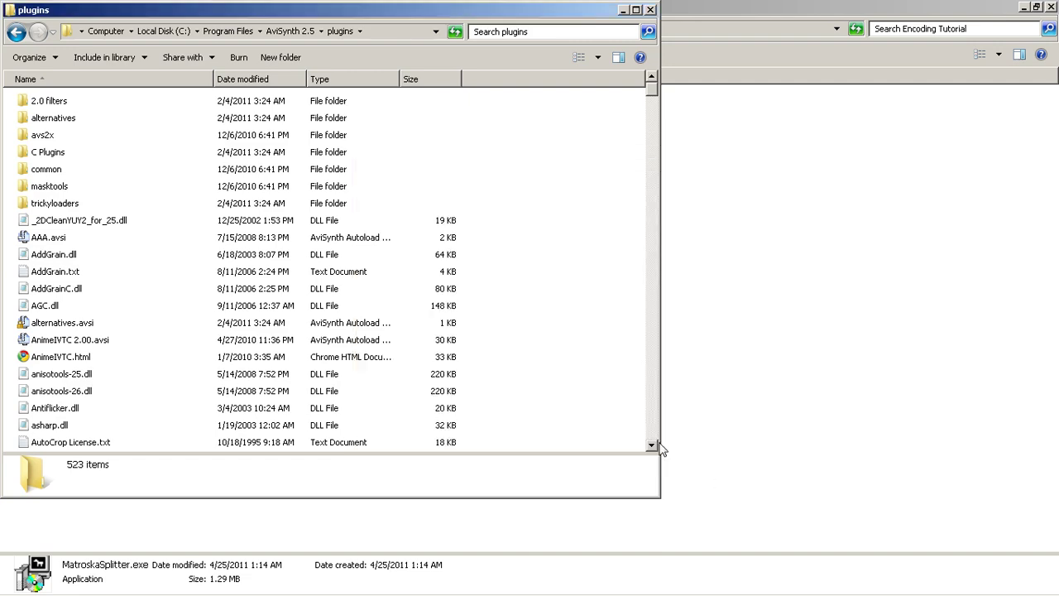
click(650, 10)
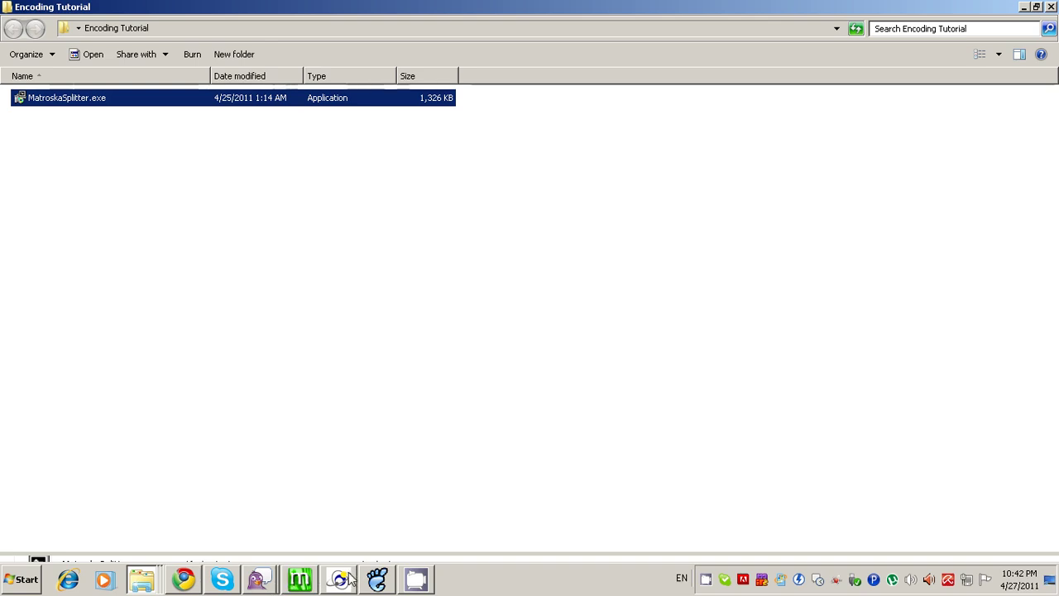
- Switch to Chrome and view the DSS2 code in the AviSynth script section of the anivoid.com MKV conversion guide
mouse_move(199, 581)
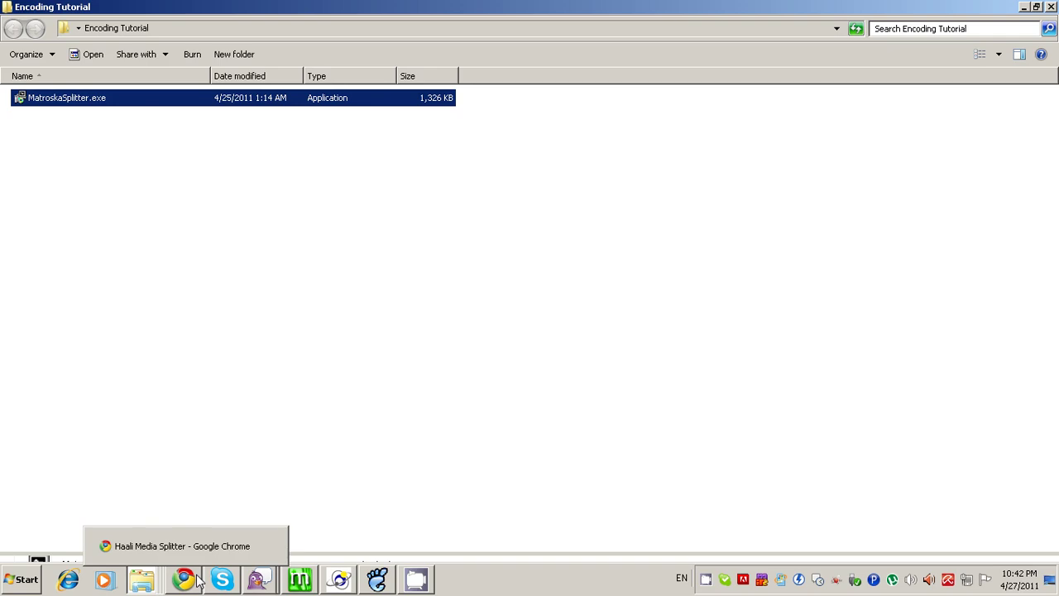
click(199, 581)
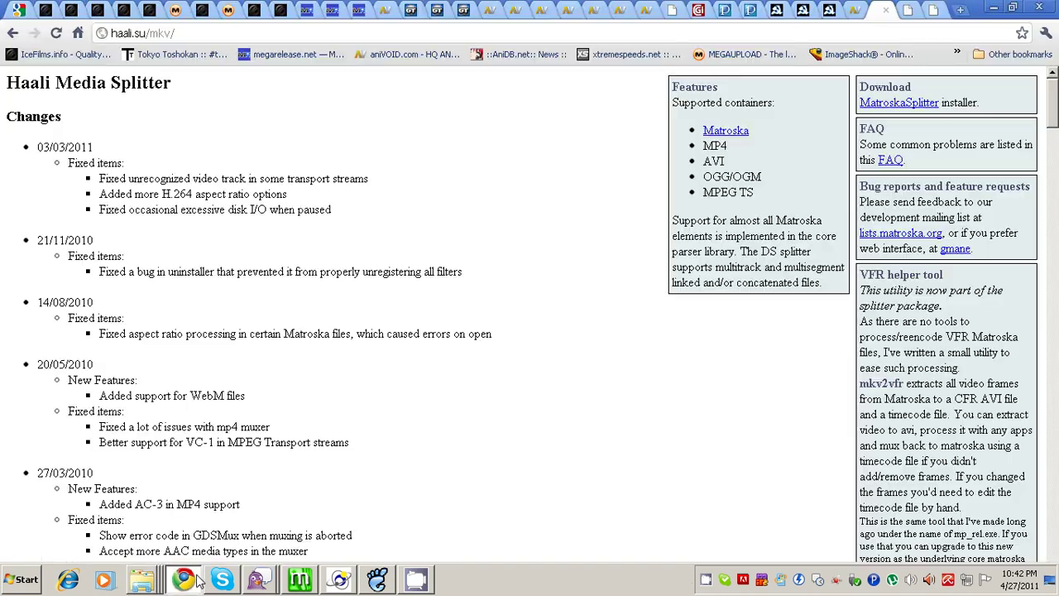
click(847, 10)
scroll(369, 340, down, 4)
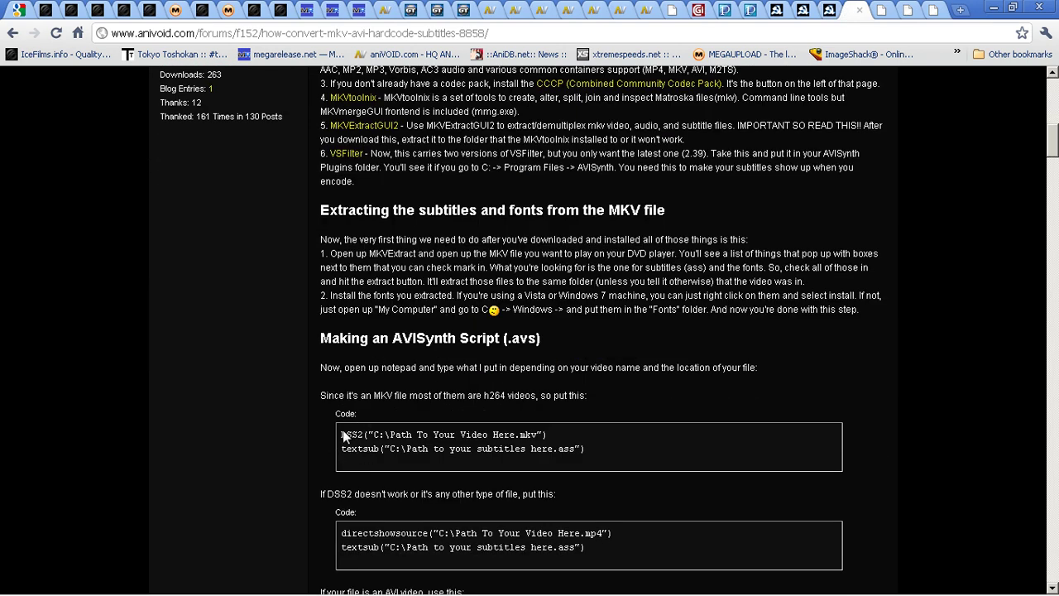
drag(341, 434, 369, 434)
- View the YAMB downloads page and highlight its address and the Yamb-2.1.0.0 beta 2 with installer entry
click(879, 9)
click(908, 9)
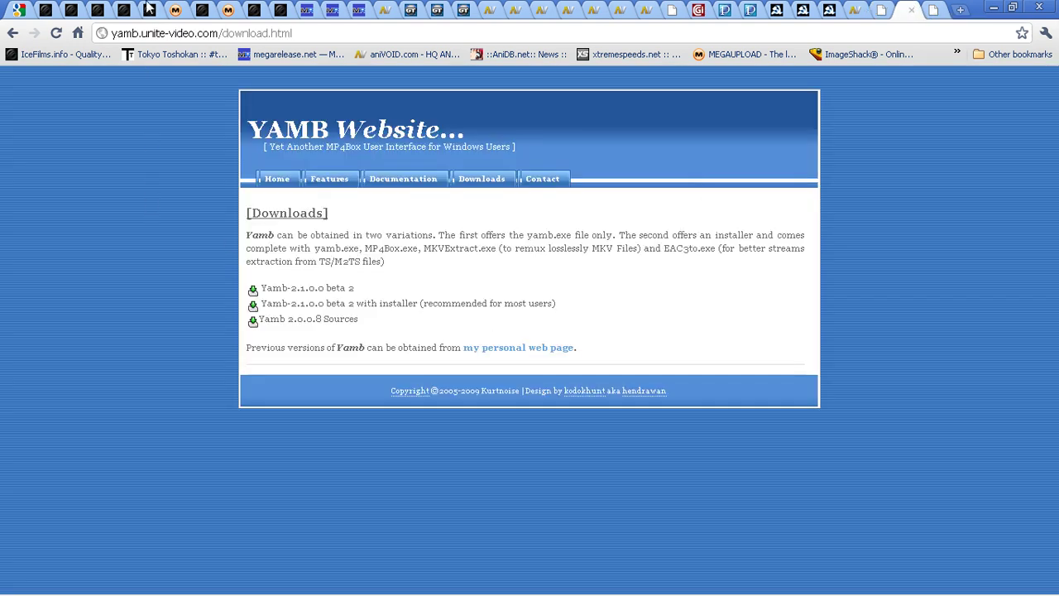
drag(113, 35, 298, 33)
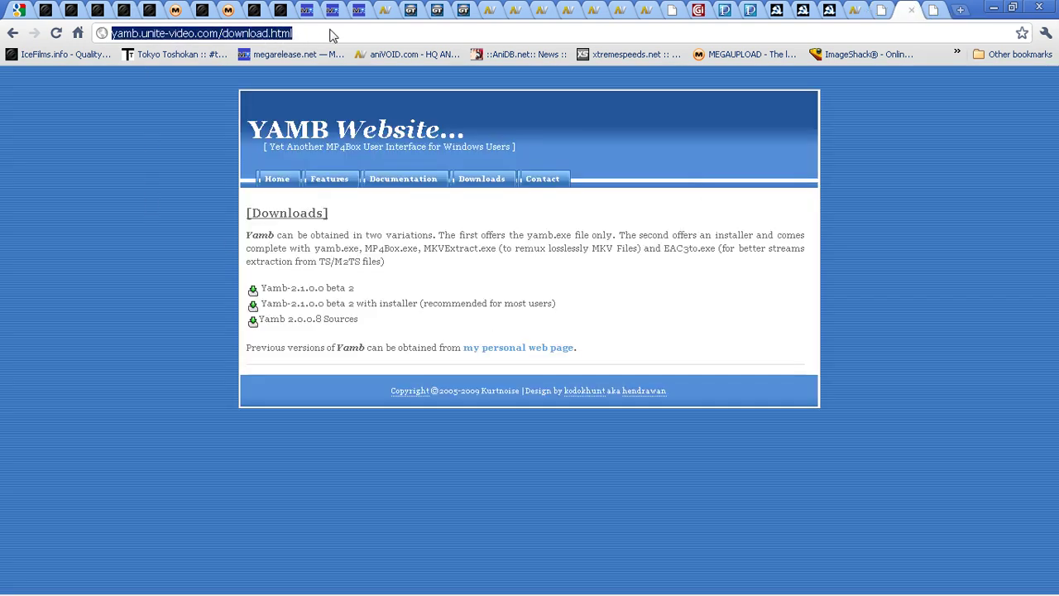
click(324, 37)
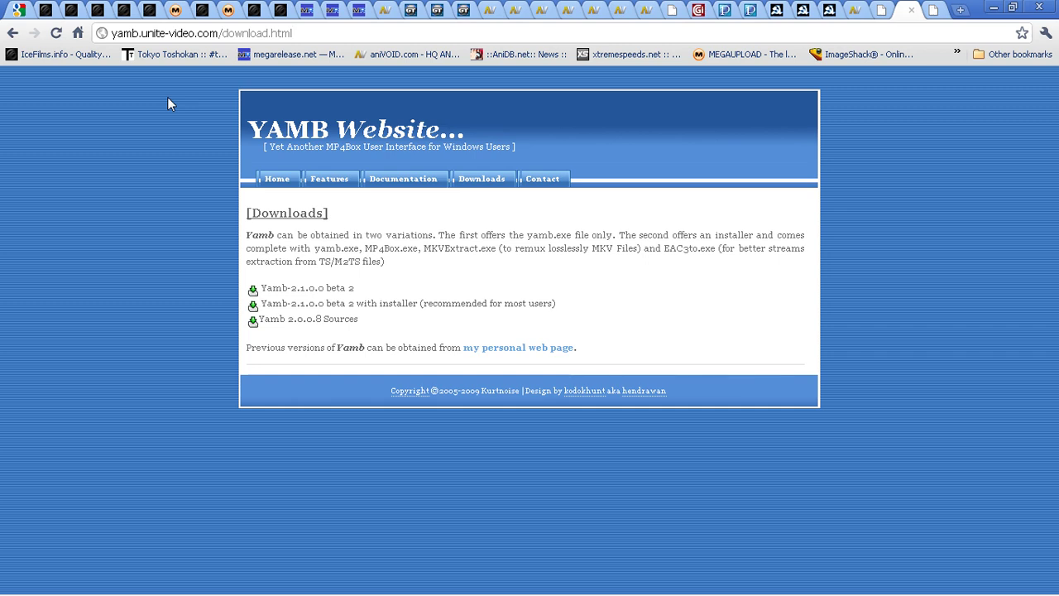
triple_click(645, 300)
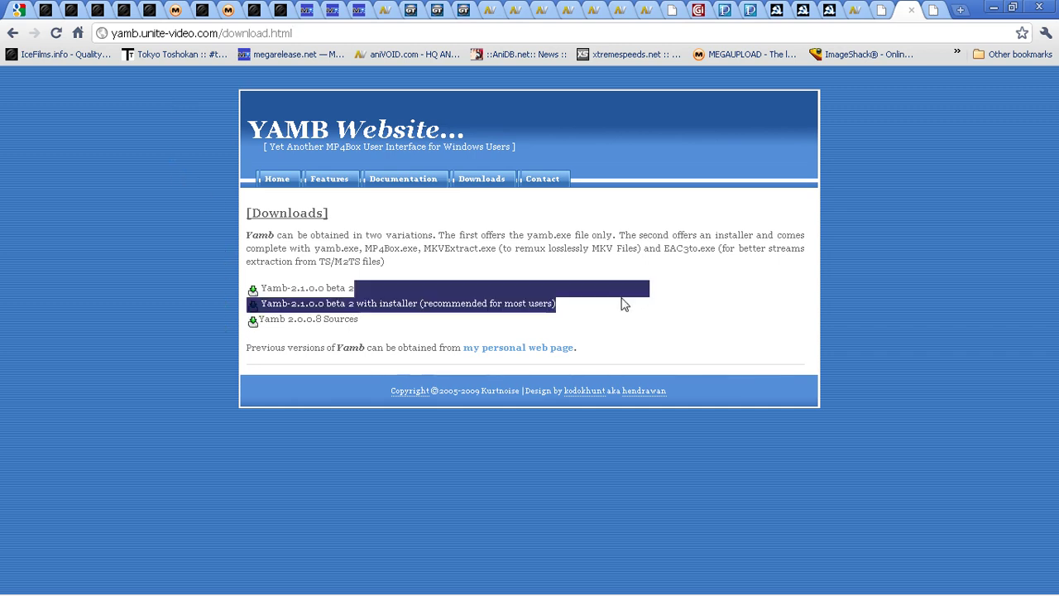
drag(466, 304, 255, 302)
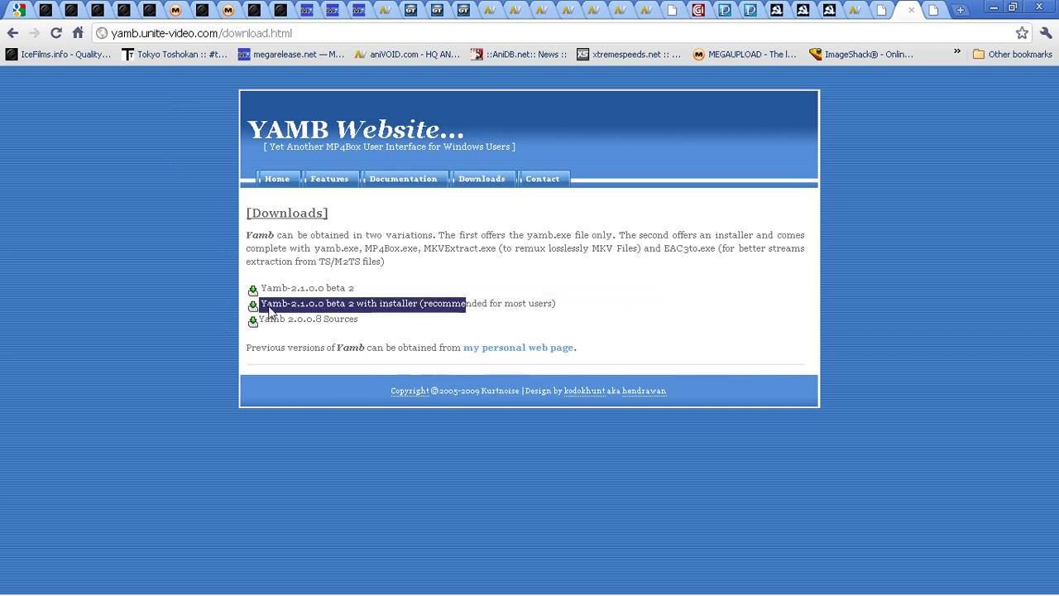
click(604, 305)
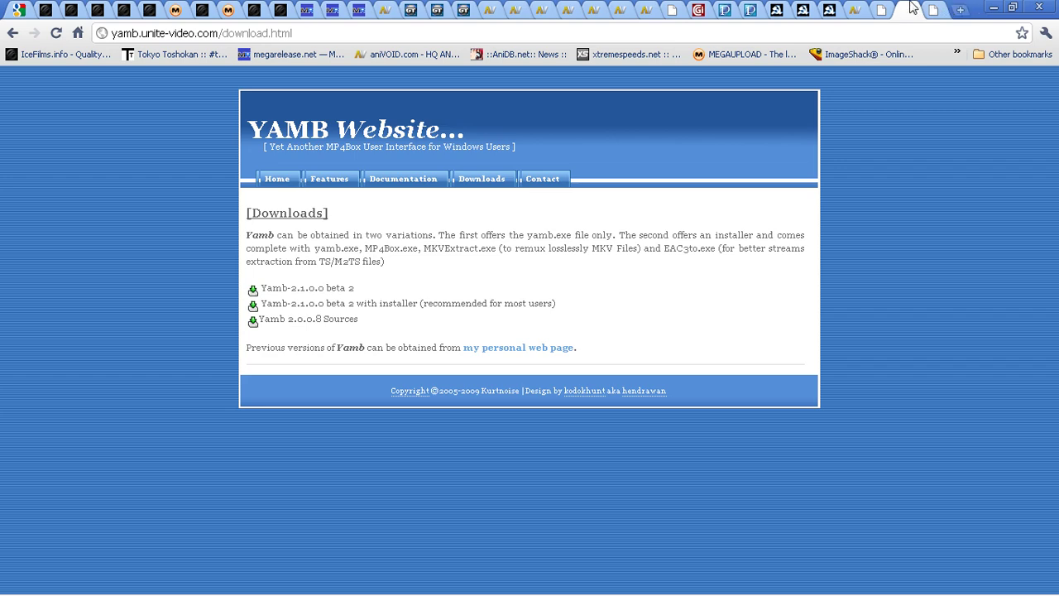
- Return to the anivoid.com guide, and switch to the Iomega HDD (E:) folder window
click(942, 8)
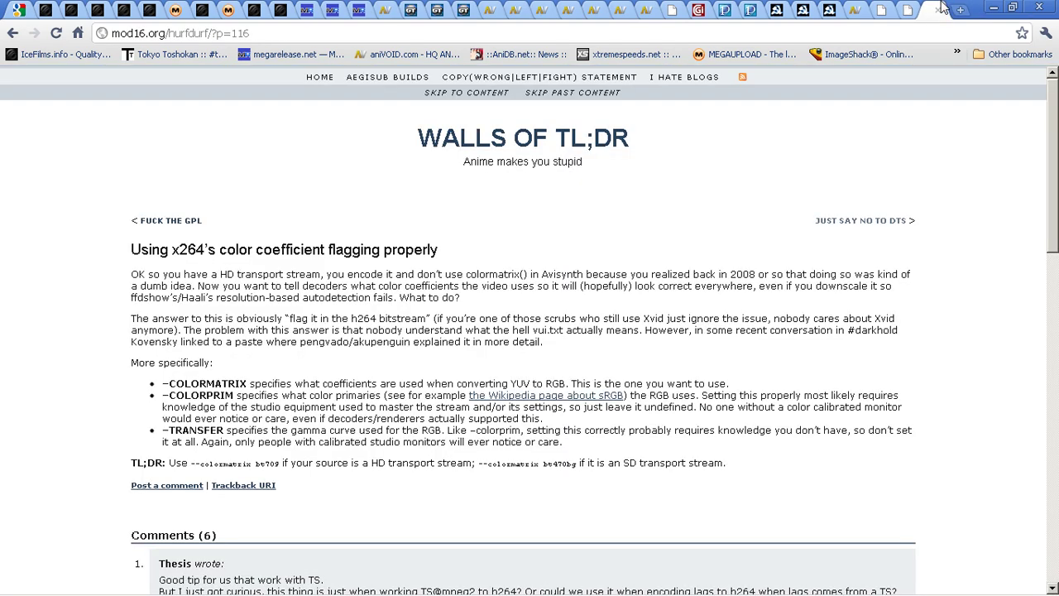
click(846, 7)
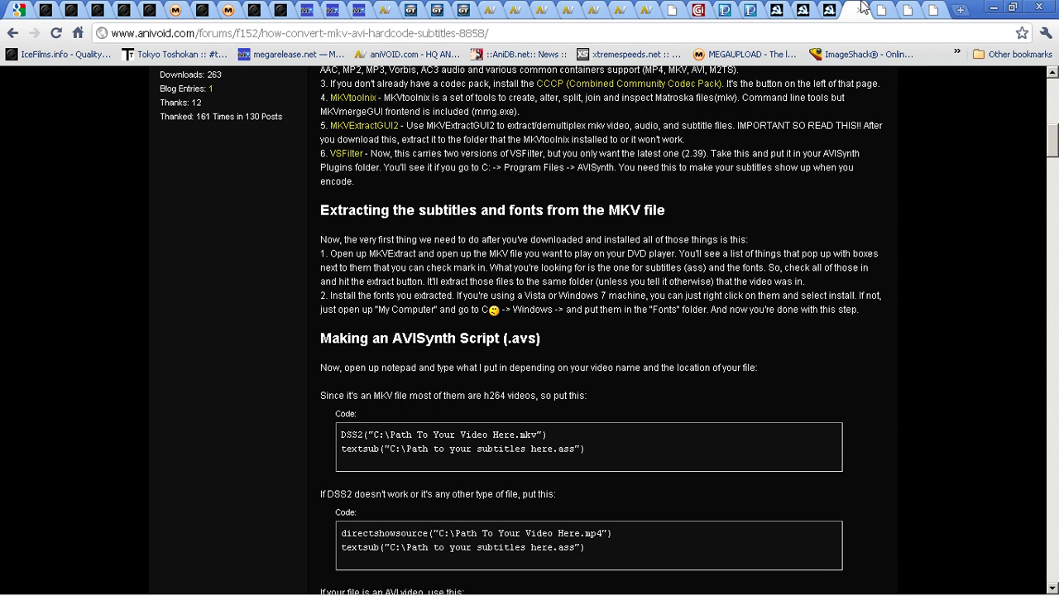
mouse_move(211, 583)
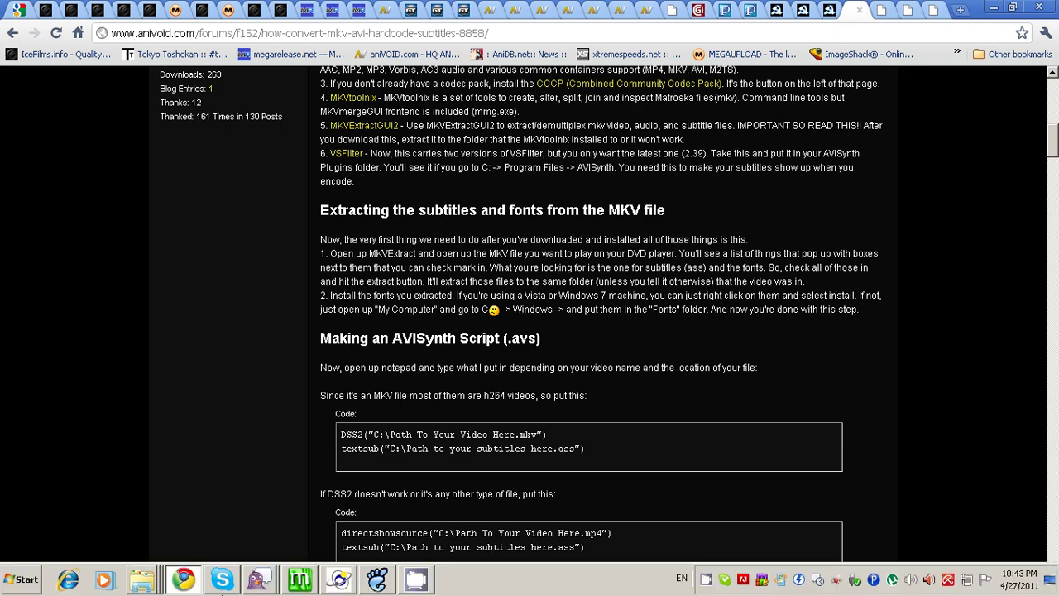
mouse_move(301, 583)
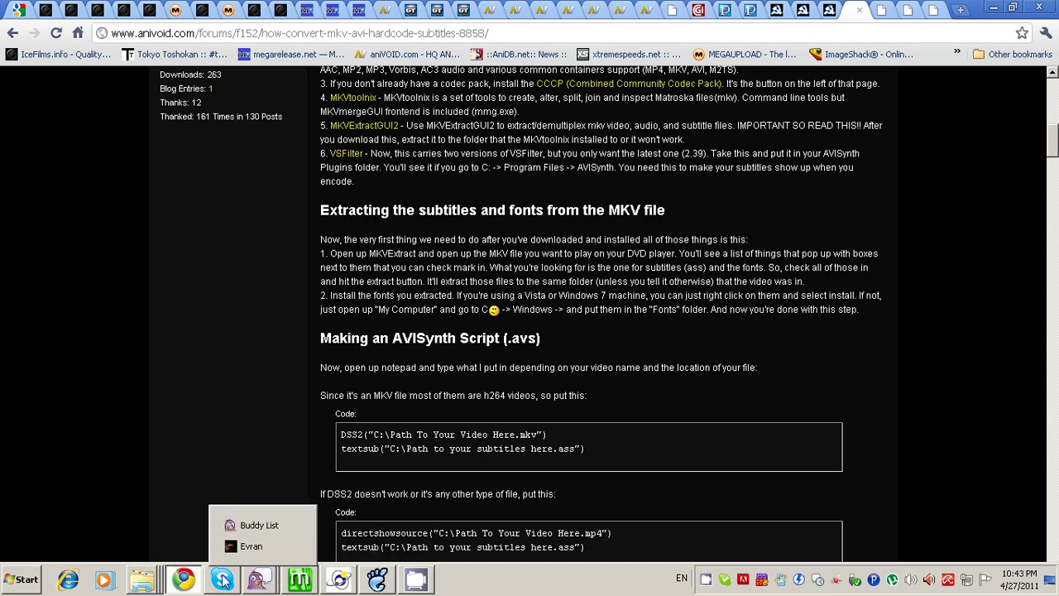
mouse_move(151, 581)
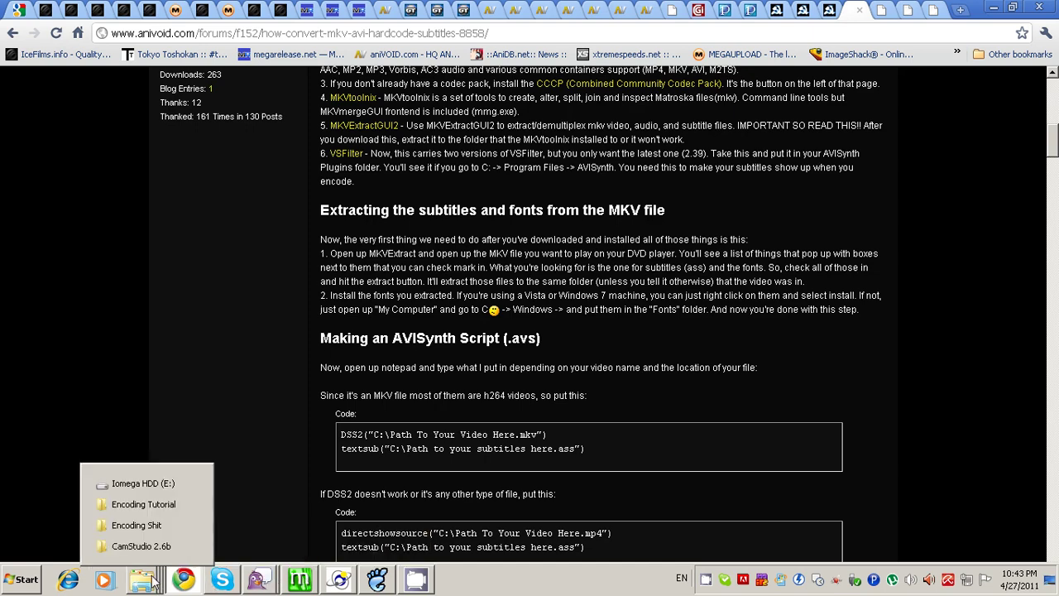
click(163, 488)
click(425, 483)
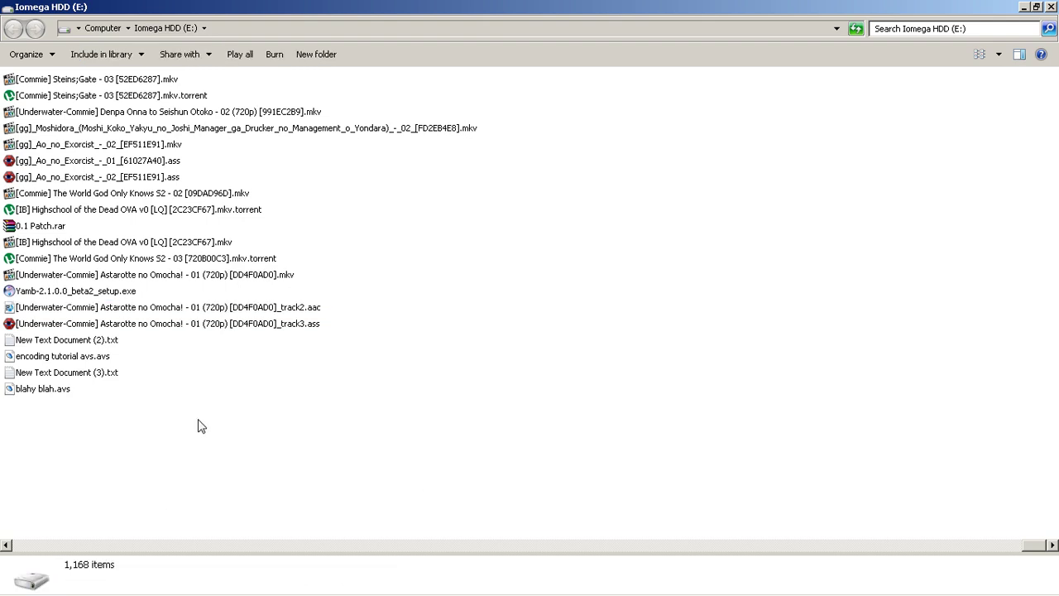
- Open New Text Document (3).txt from the E: drive in Notepad and begin the script with DSS2("
click(80, 361)
click(71, 374)
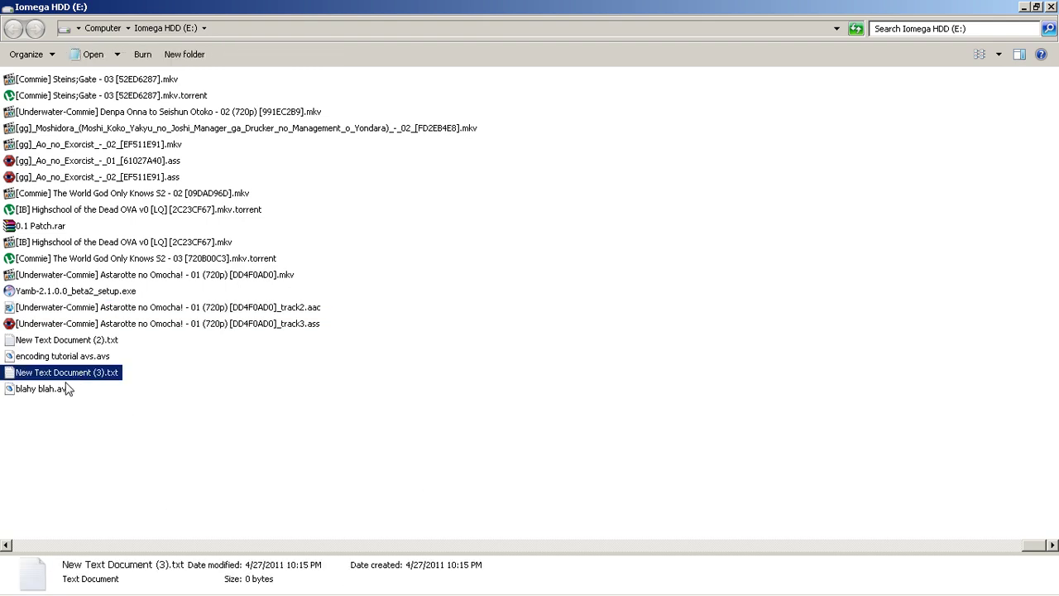
click(70, 386)
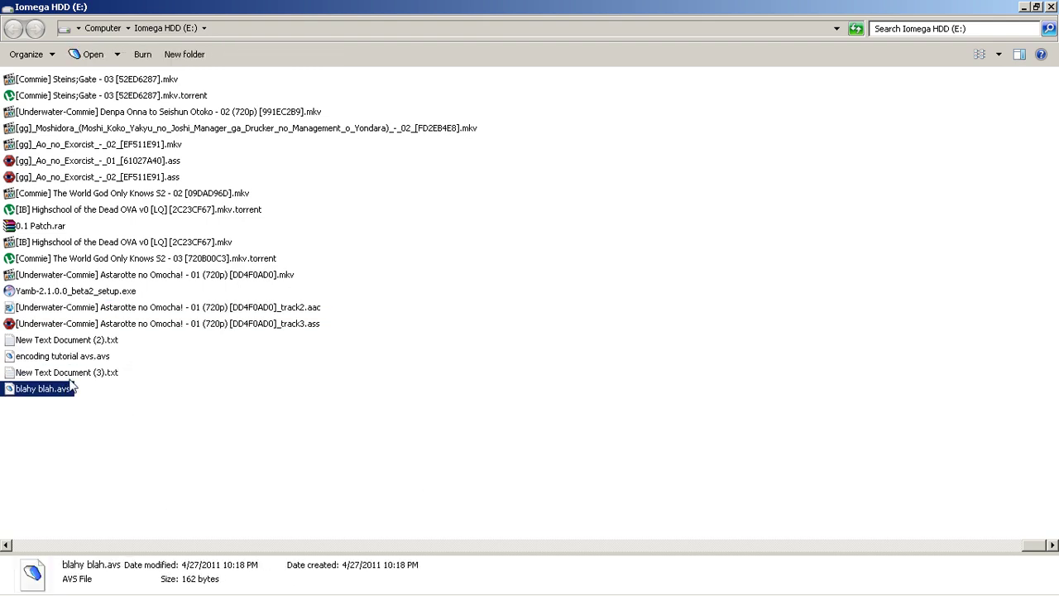
right_click(86, 439)
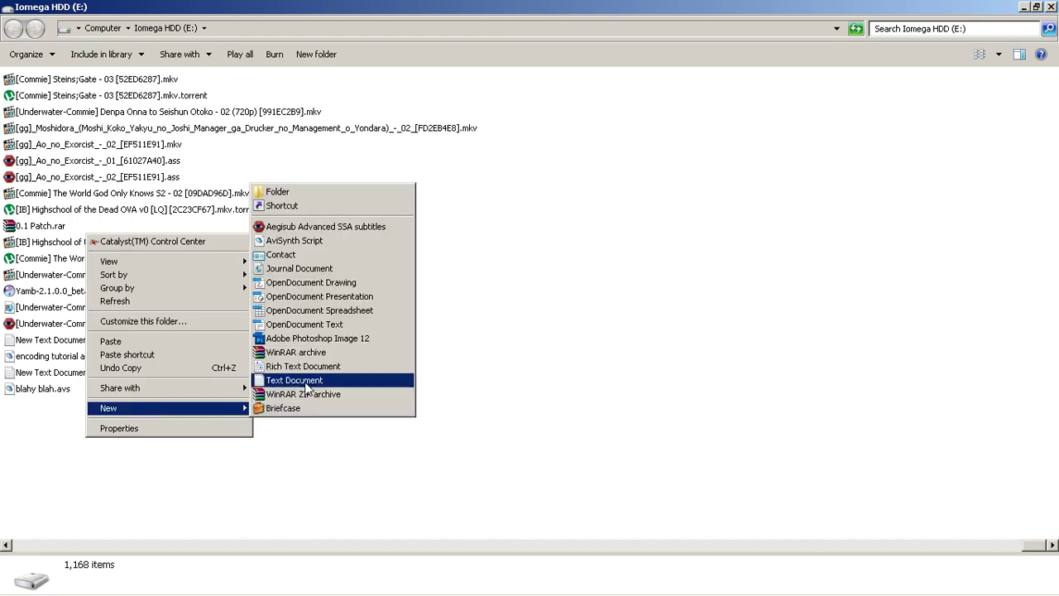
click(210, 468)
double_click(86, 373)
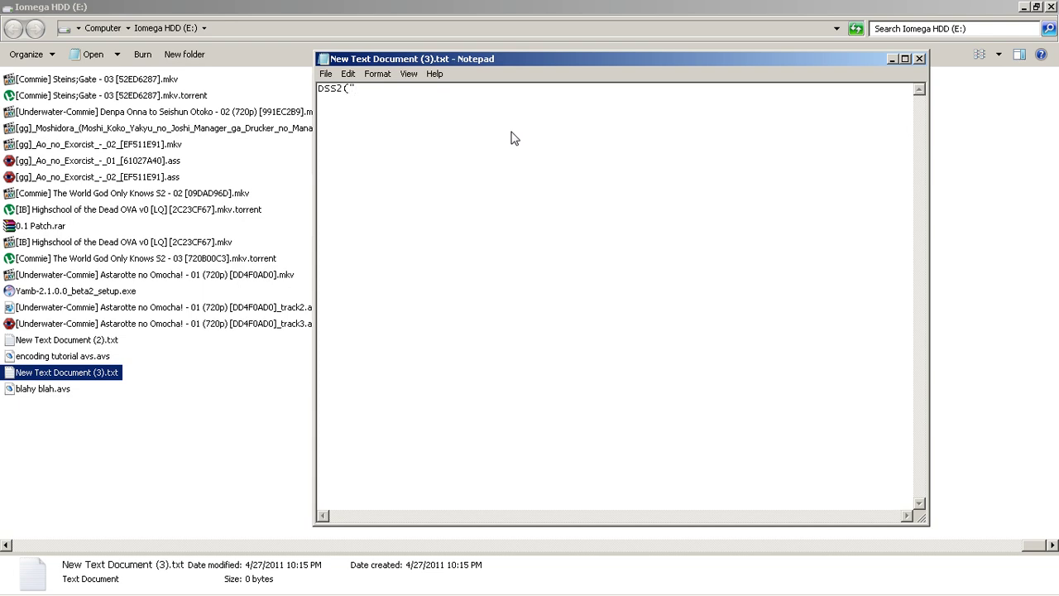
- Put the full Astarotte no Omocha! - 01 MKV file name into the DSS2 line and begin a second line with textsub("
right_click(259, 275)
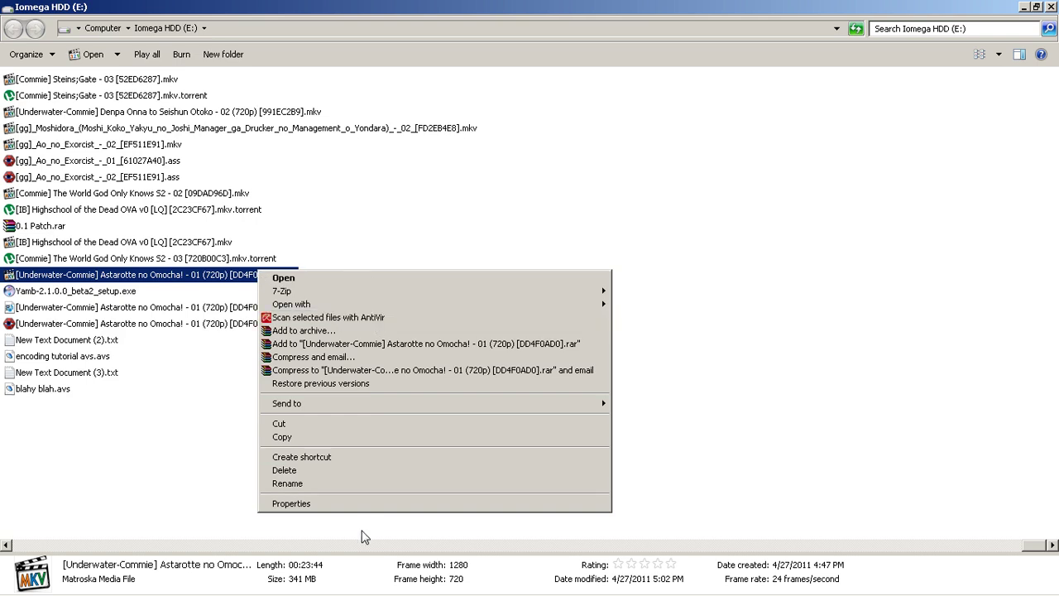
click(359, 489)
drag(298, 275, 3, 275)
key(ctrl+c)
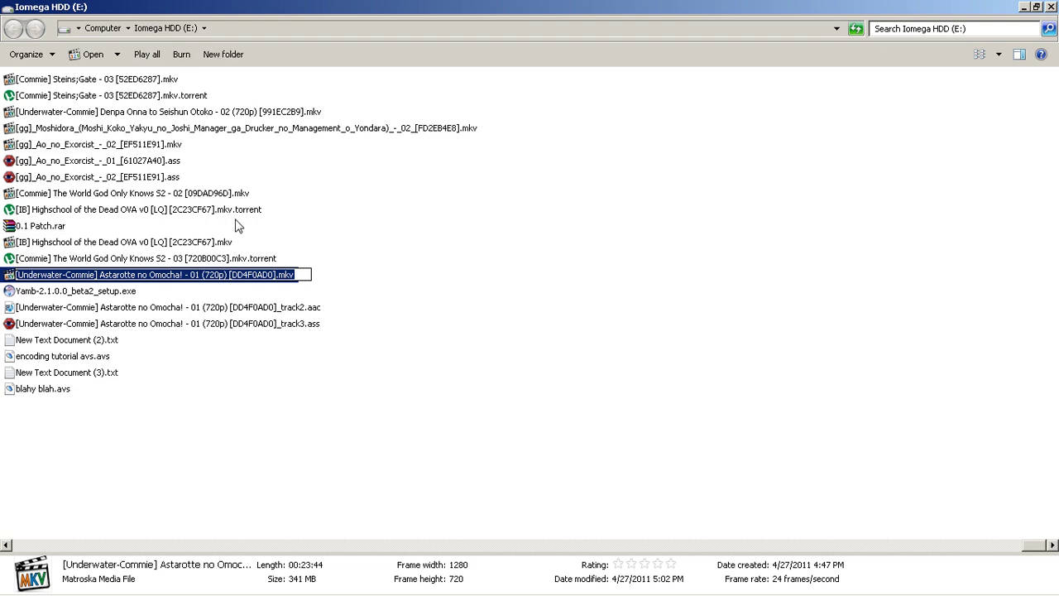
mouse_move(260, 589)
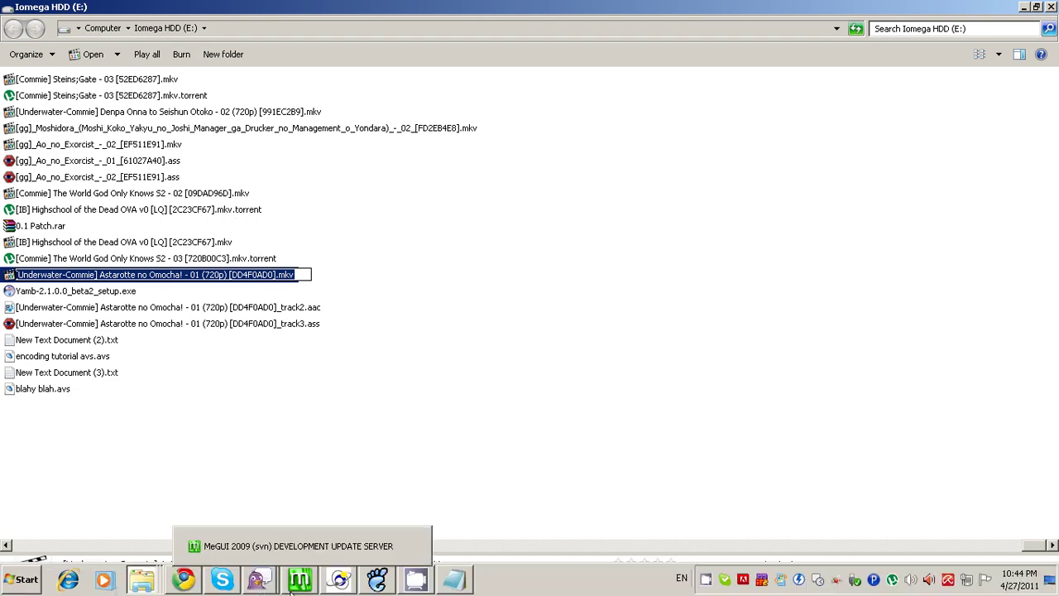
click(453, 579)
key(ctrl+v)
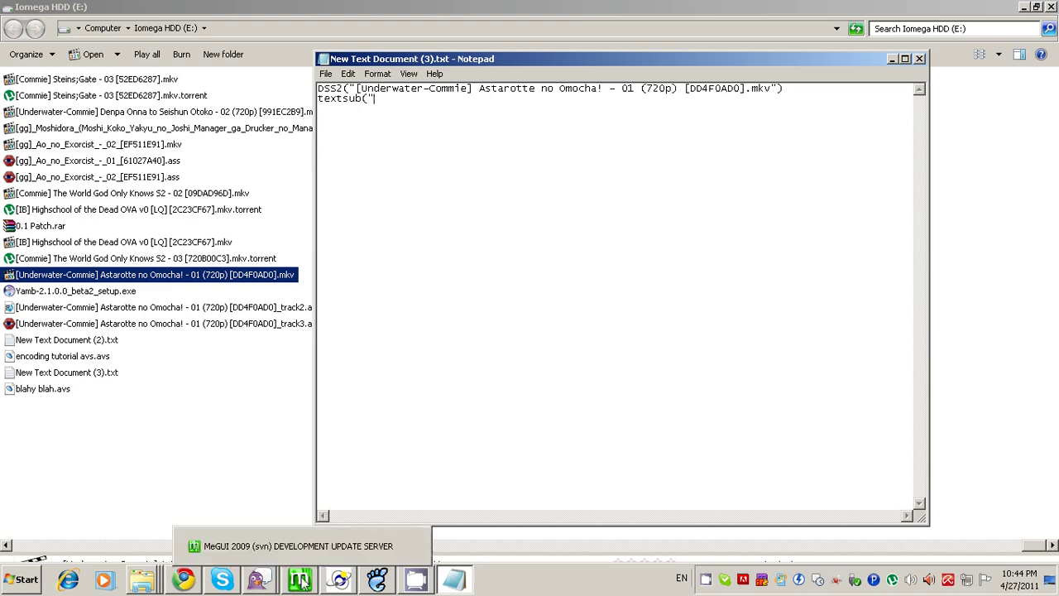
- Switch to MKVExtractGUI-2, extract the nine checked font attachments from the Astarotte MKV into its source folder, and close the extractor
mouse_move(341, 579)
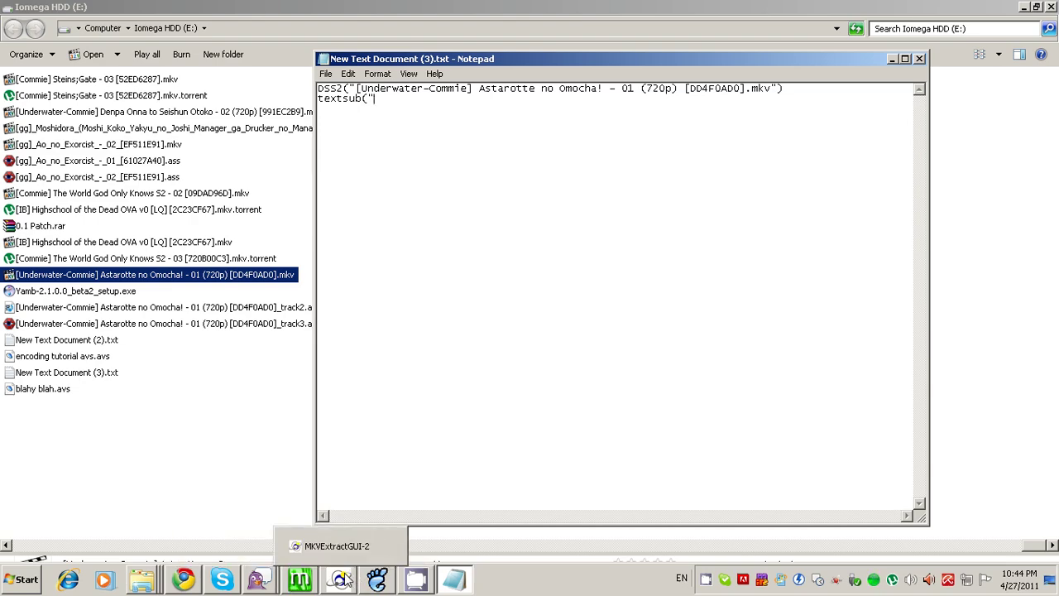
click(341, 579)
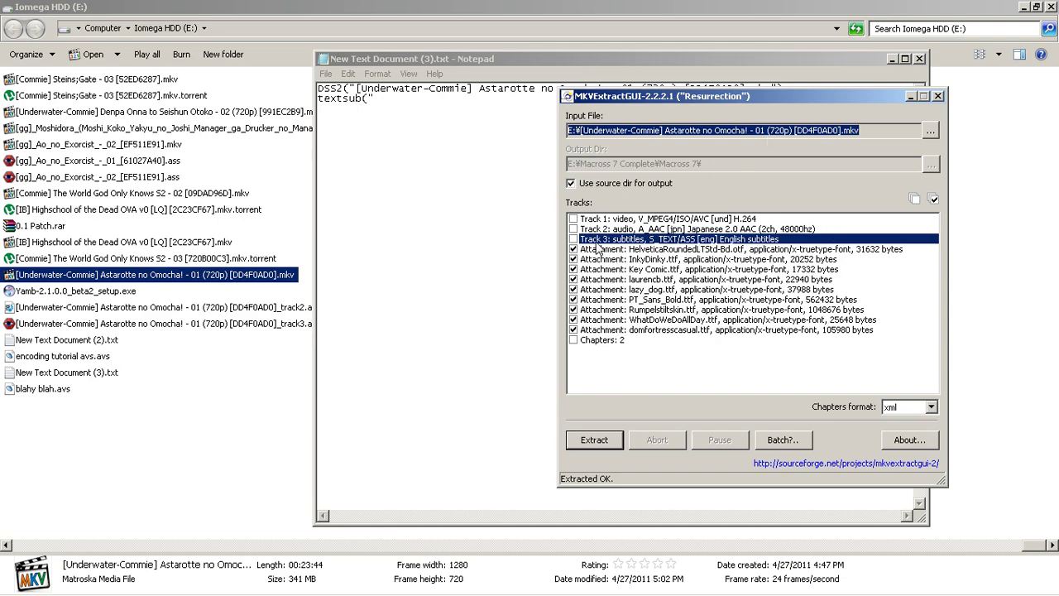
click(601, 242)
key(Up)
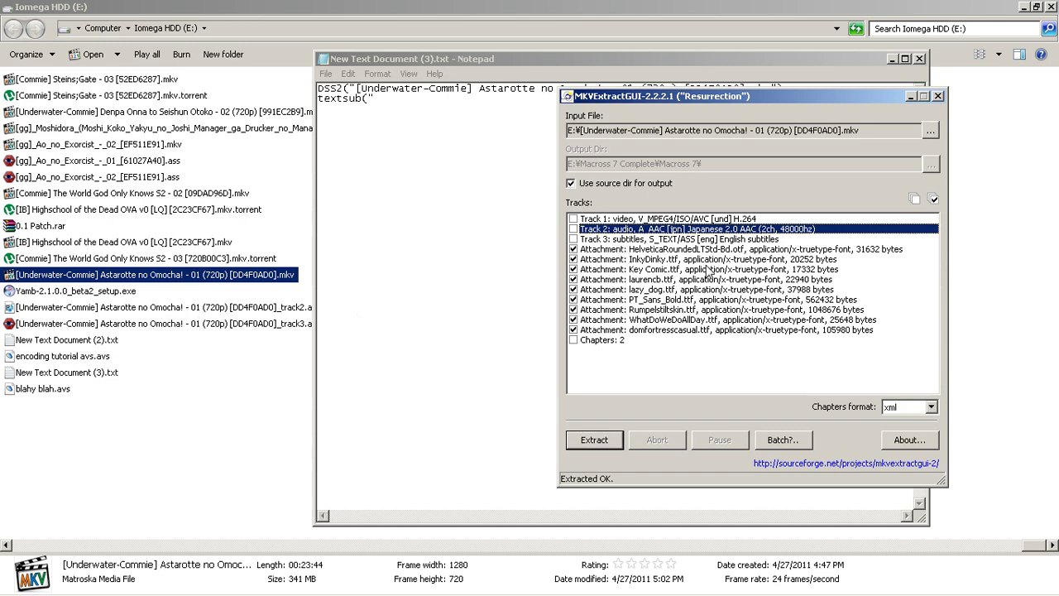
click(743, 261)
click(754, 270)
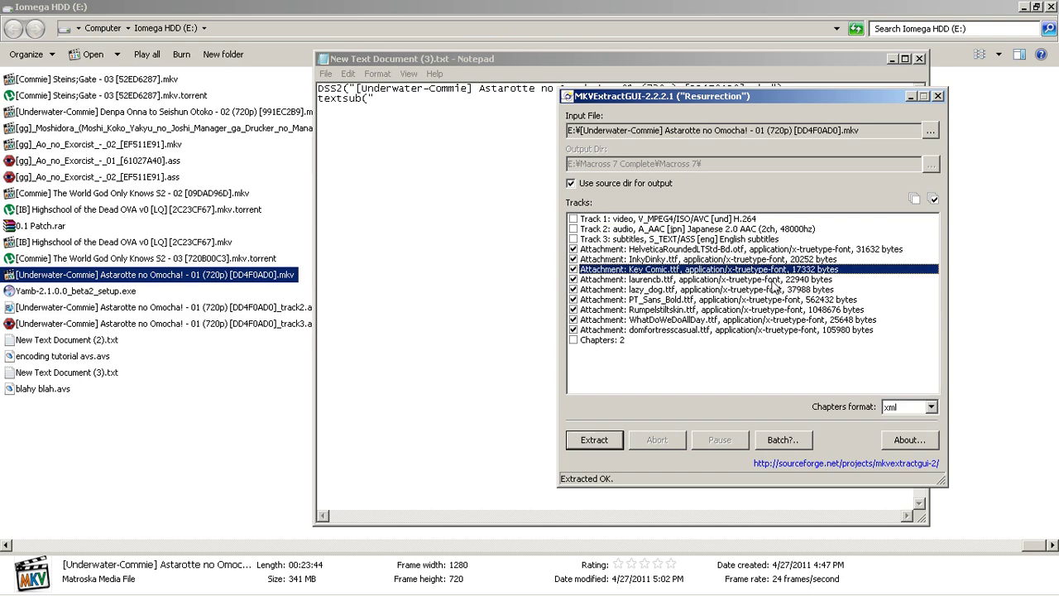
click(592, 443)
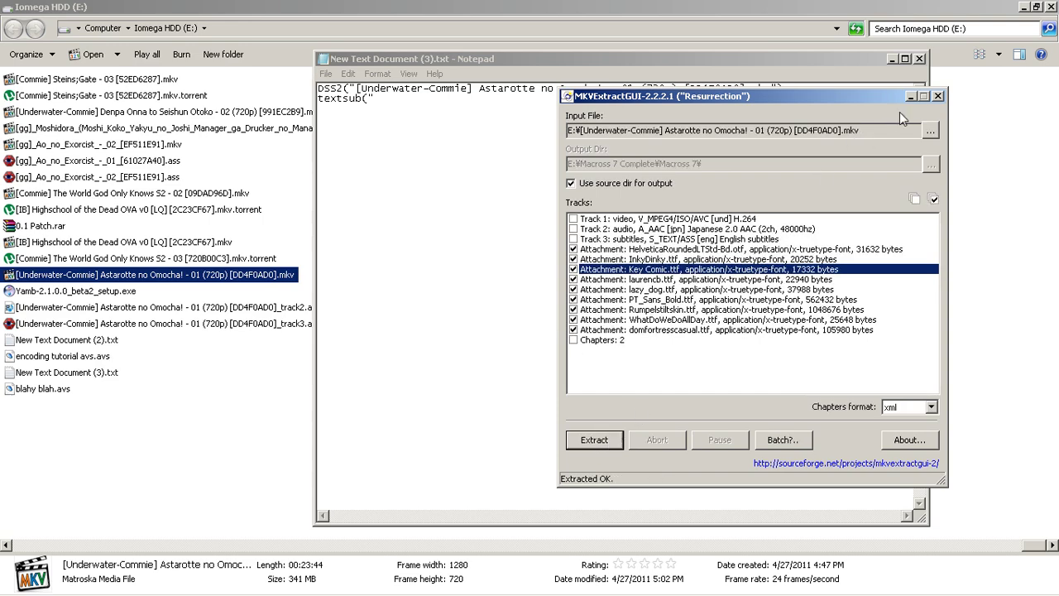
click(937, 97)
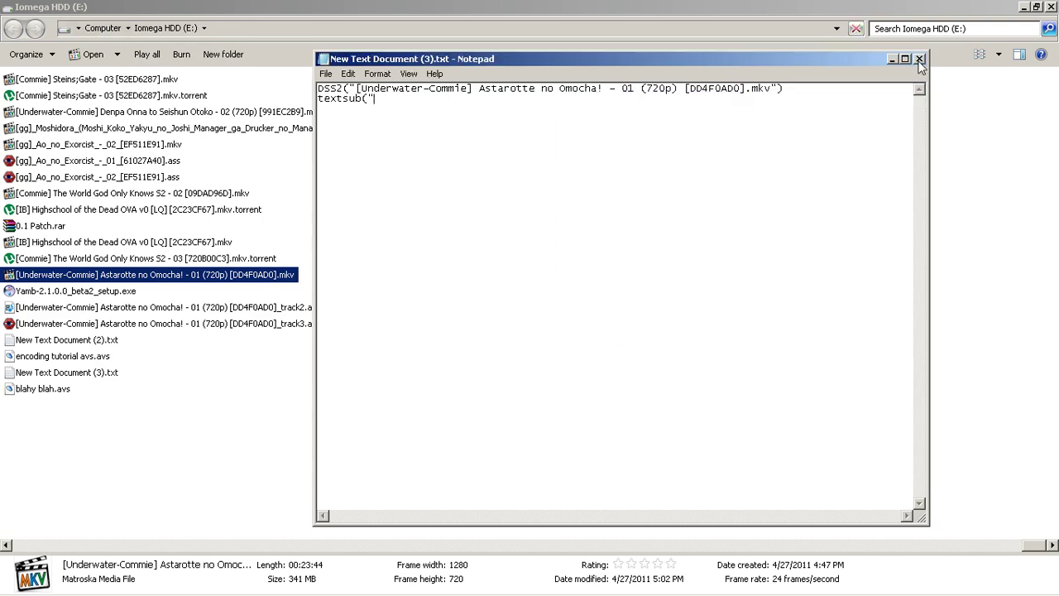
- Minimize Notepad and delete the file blahy blah.avs from the E: drive
click(891, 58)
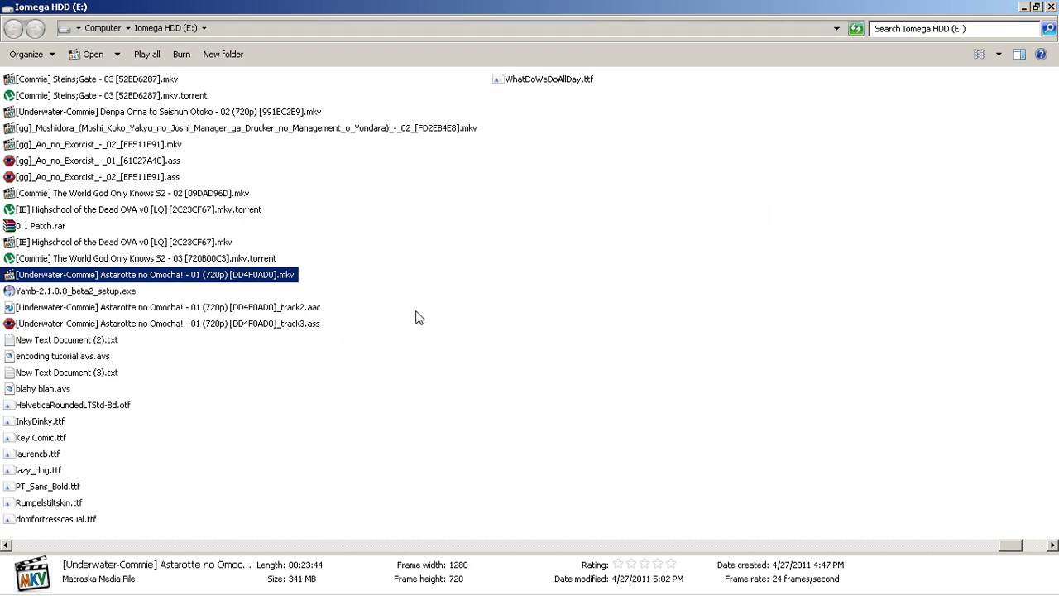
right_click(65, 389)
click(126, 347)
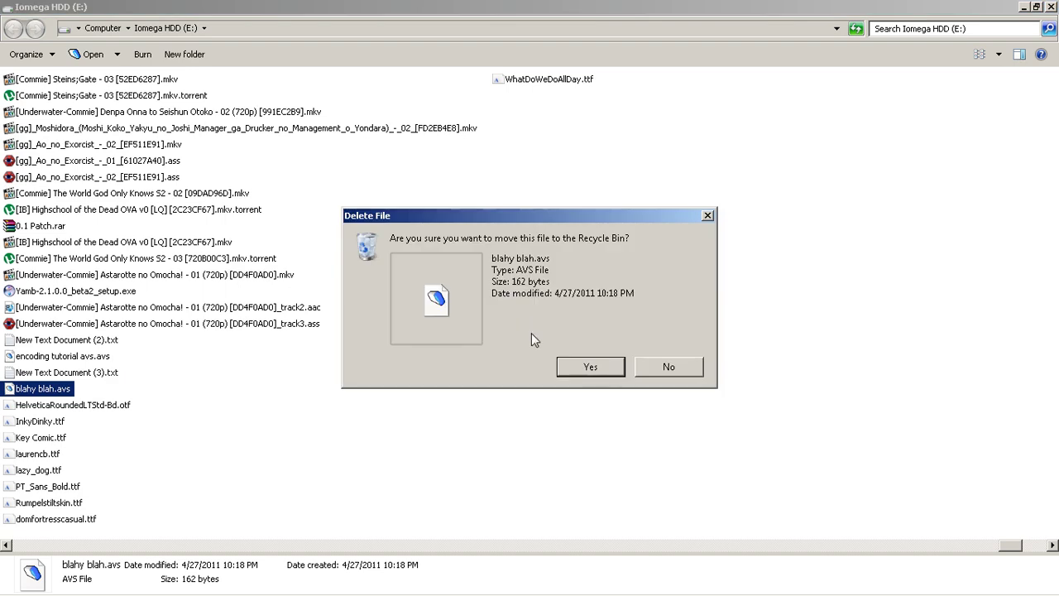
click(601, 370)
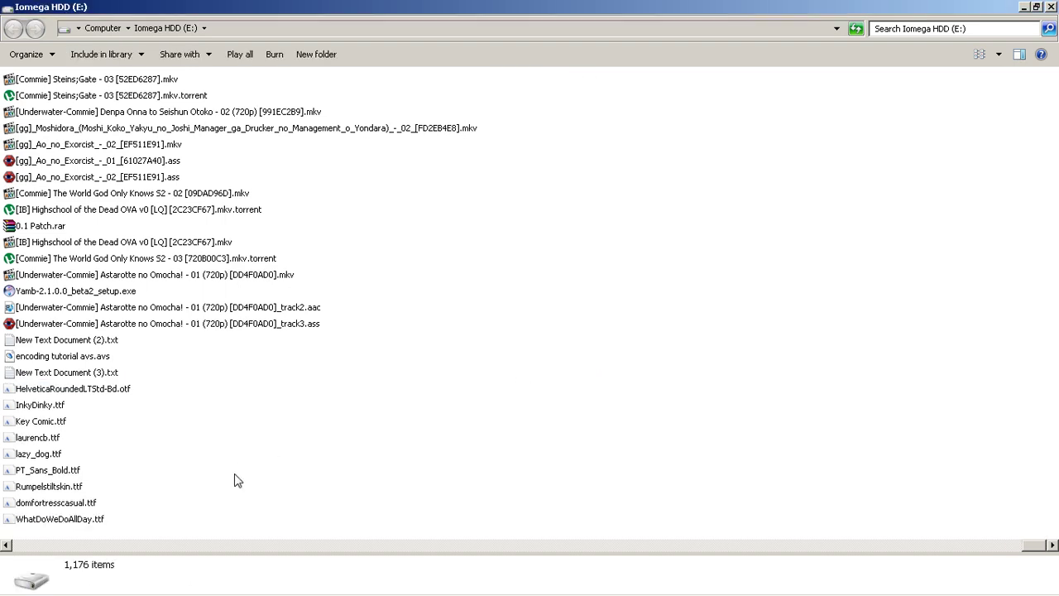
drag(198, 520, 45, 407)
right_click(46, 407)
click(273, 503)
- Install the nine extracted fonts, from HelveticaRoundedLTStd-Bd.otf through WhatDoWeDoAllDay.ttf
drag(174, 386, 4, 533)
right_click(62, 523)
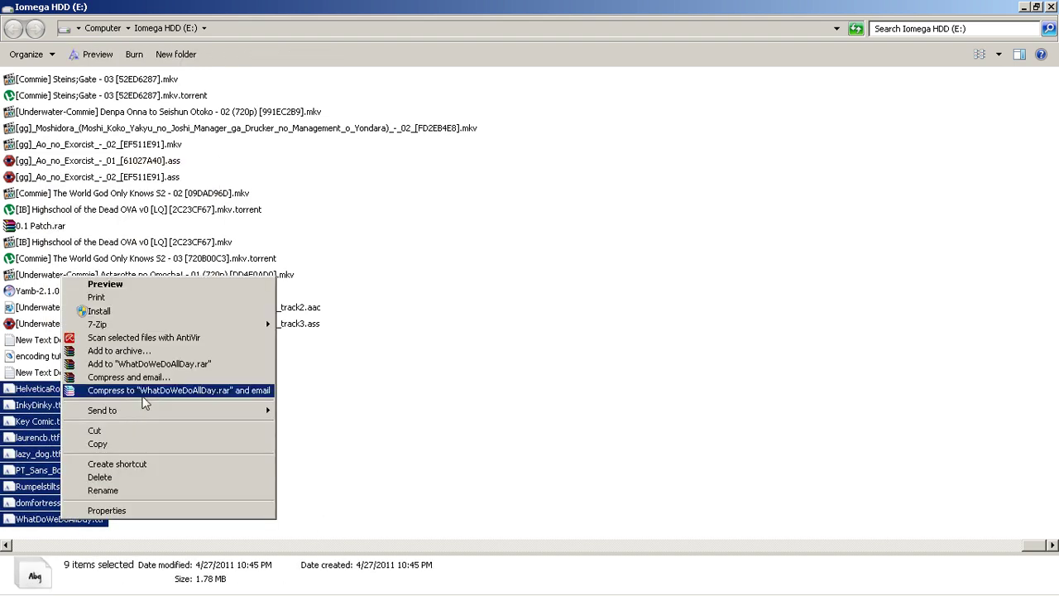
click(173, 311)
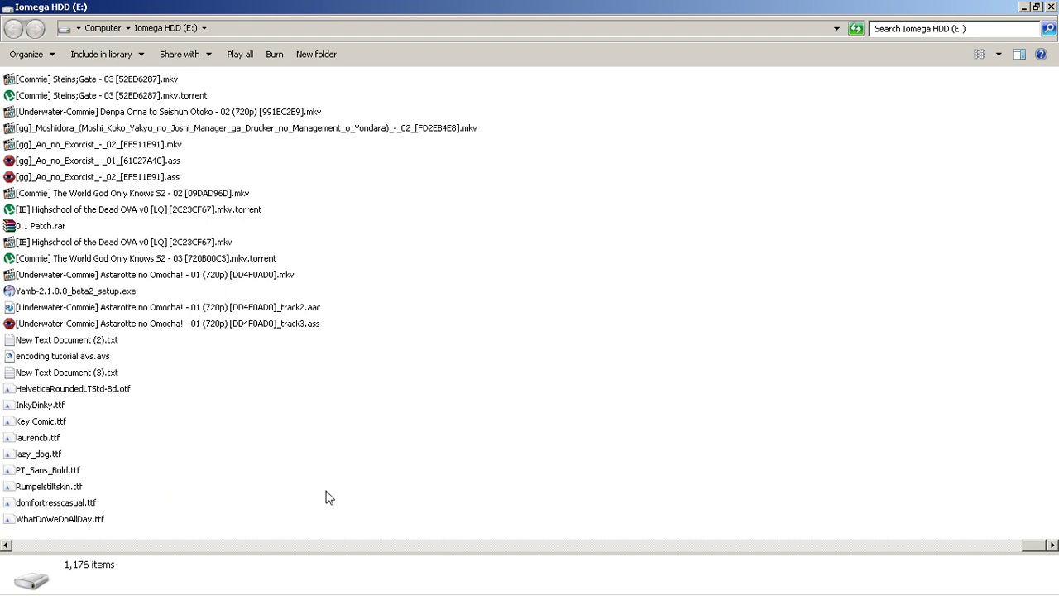
- Delete the nine extracted font files, HelveticaRoundedLTStd-Bd.otf through WhatDoWeDoAllDay.ttf, from the E: drive
drag(127, 528, 47, 387)
right_click(47, 387)
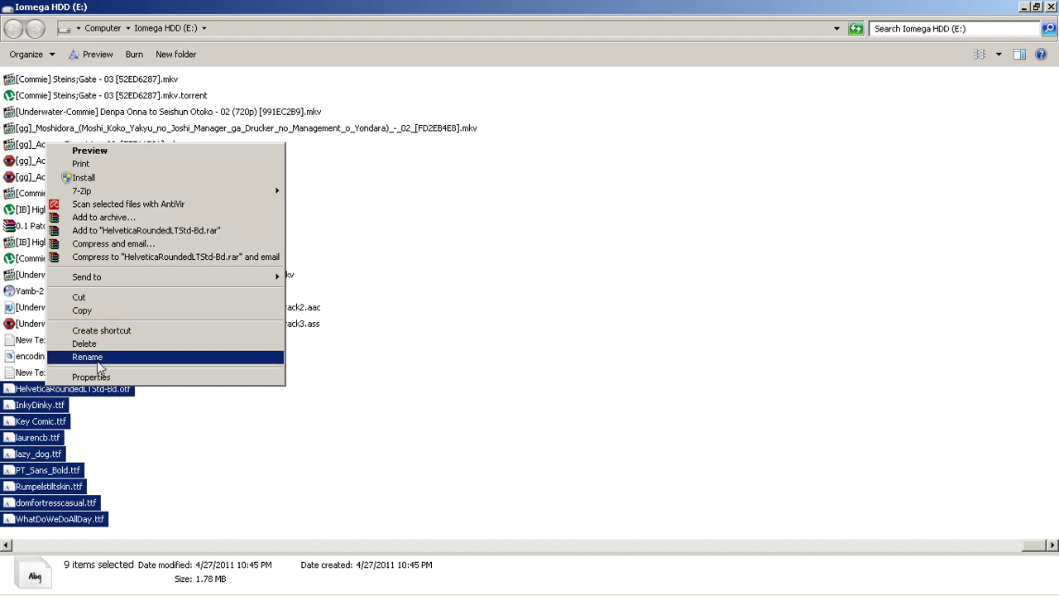
click(106, 344)
click(591, 315)
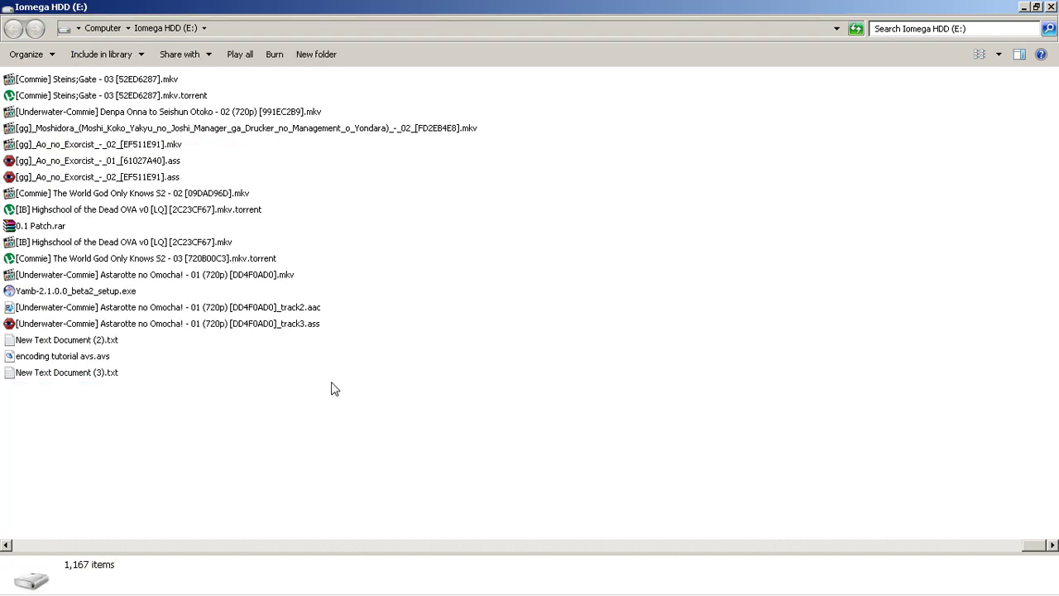
- Copy the full Astarotte no Omocha! - 01 track3.ass file name into the script's textsub line and close its quote and parenthesis
click(376, 579)
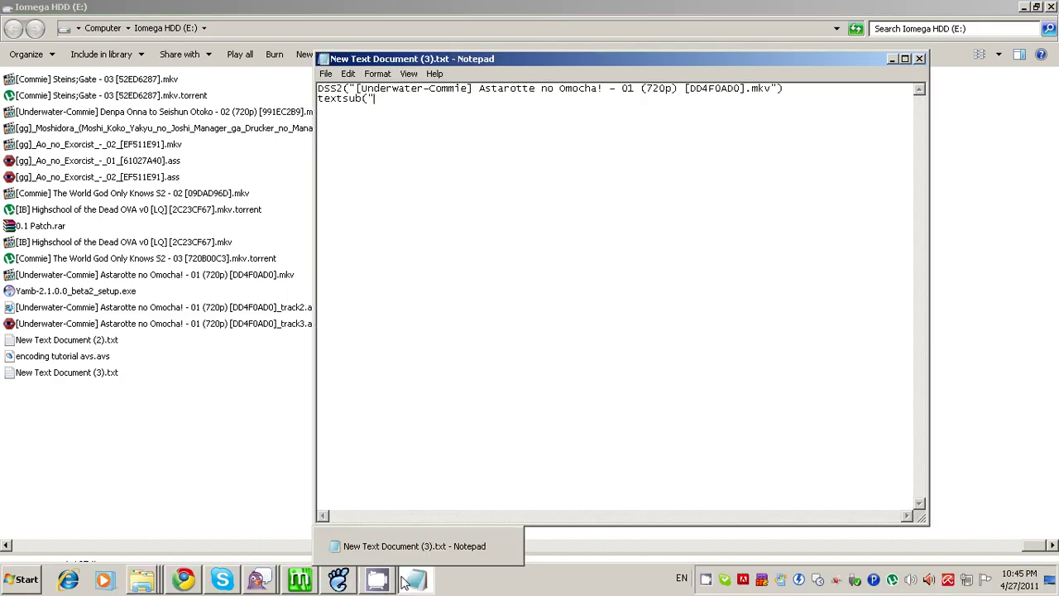
right_click(170, 323)
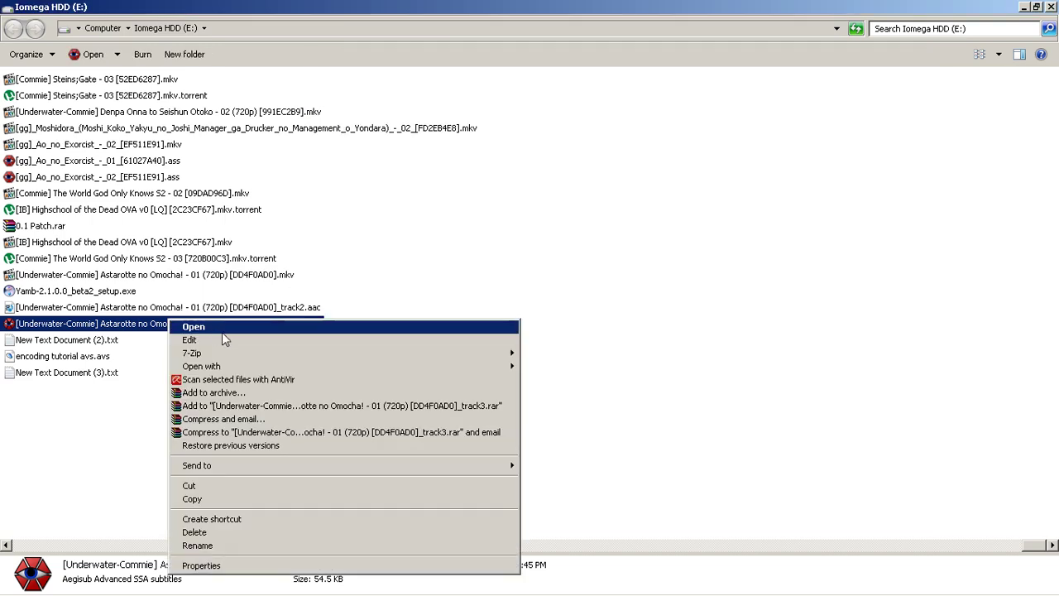
click(239, 546)
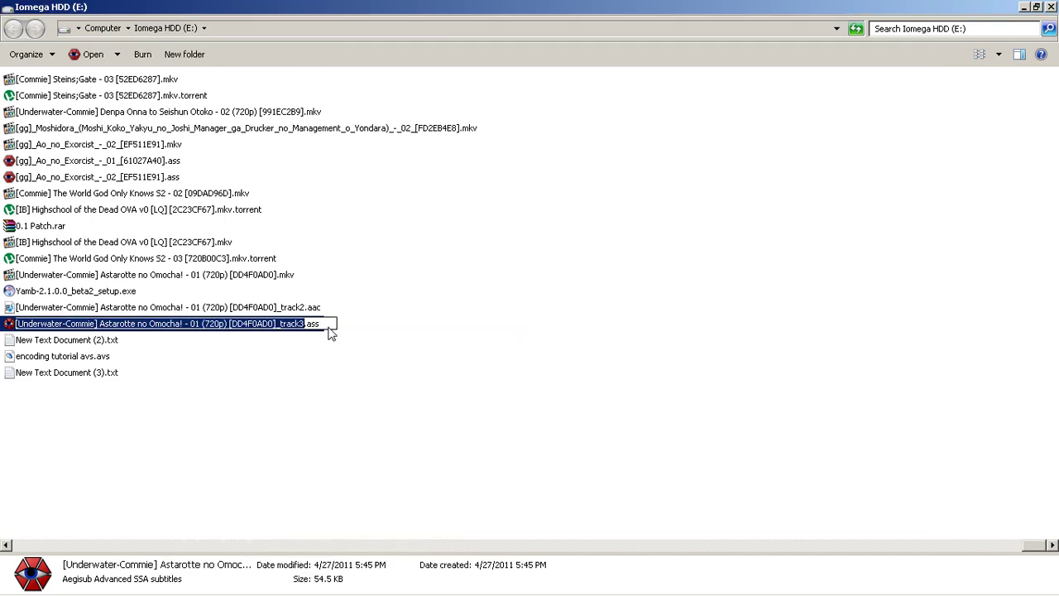
drag(328, 328, 5, 319)
key(ctrl+c)
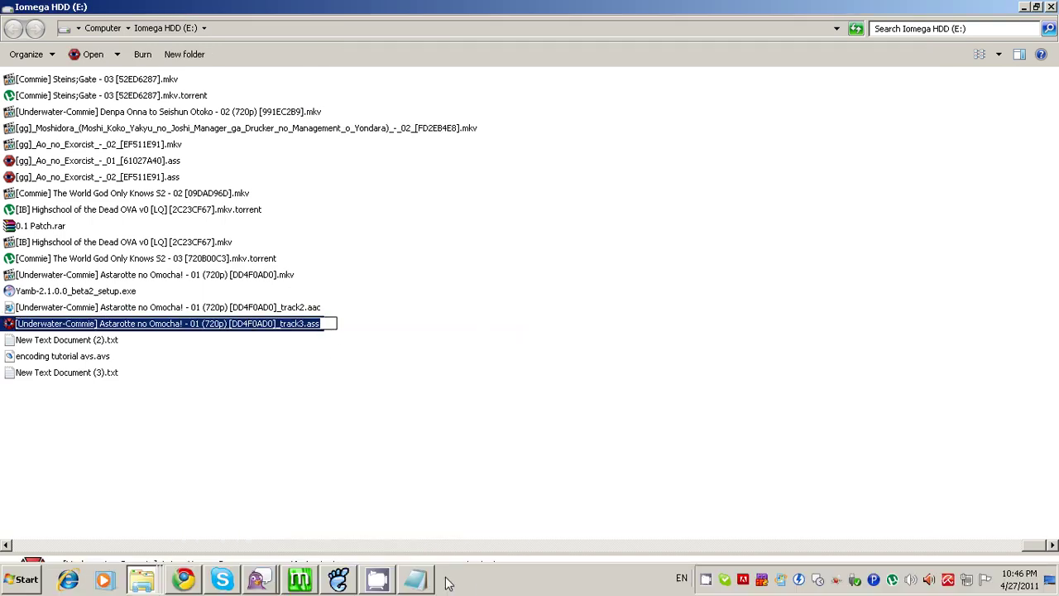
click(449, 584)
key(ctrl+v)
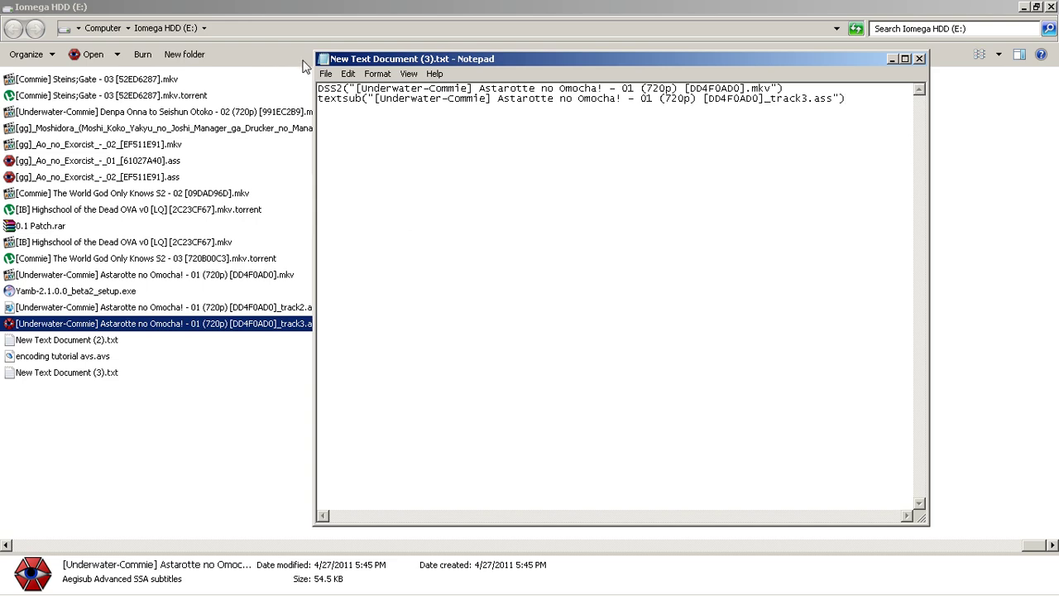
- Save the script to the E: drive as boo on you.avs with the All Files type, and close Notepad
click(325, 74)
click(345, 133)
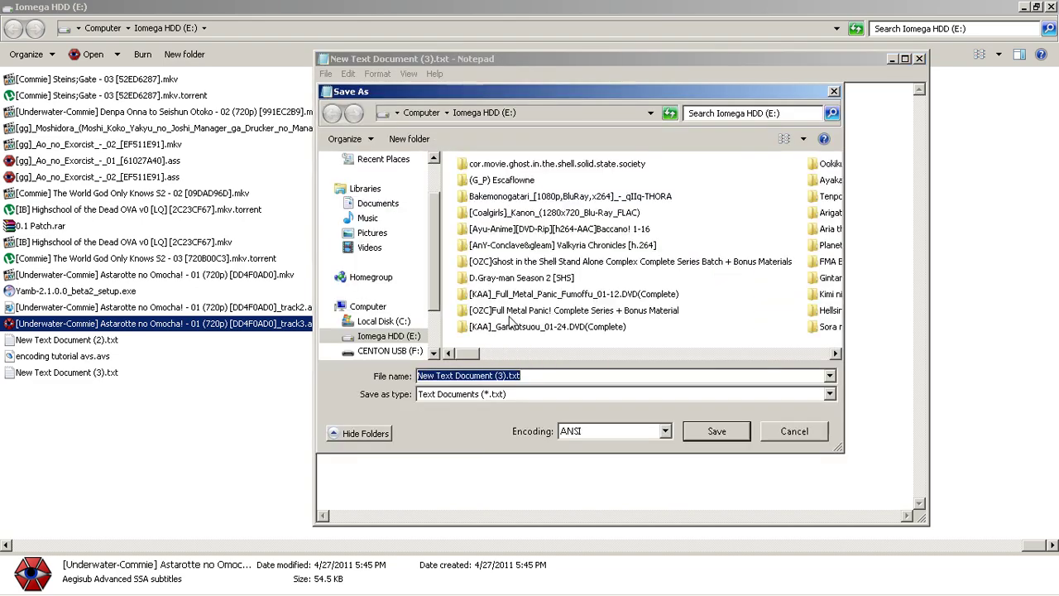
click(501, 399)
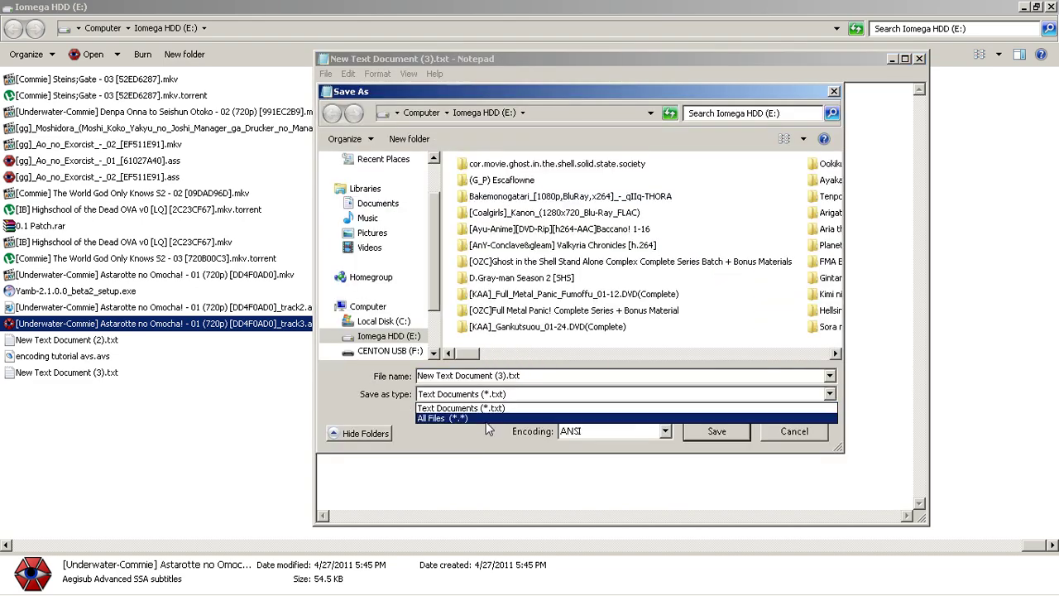
click(485, 416)
click(508, 377)
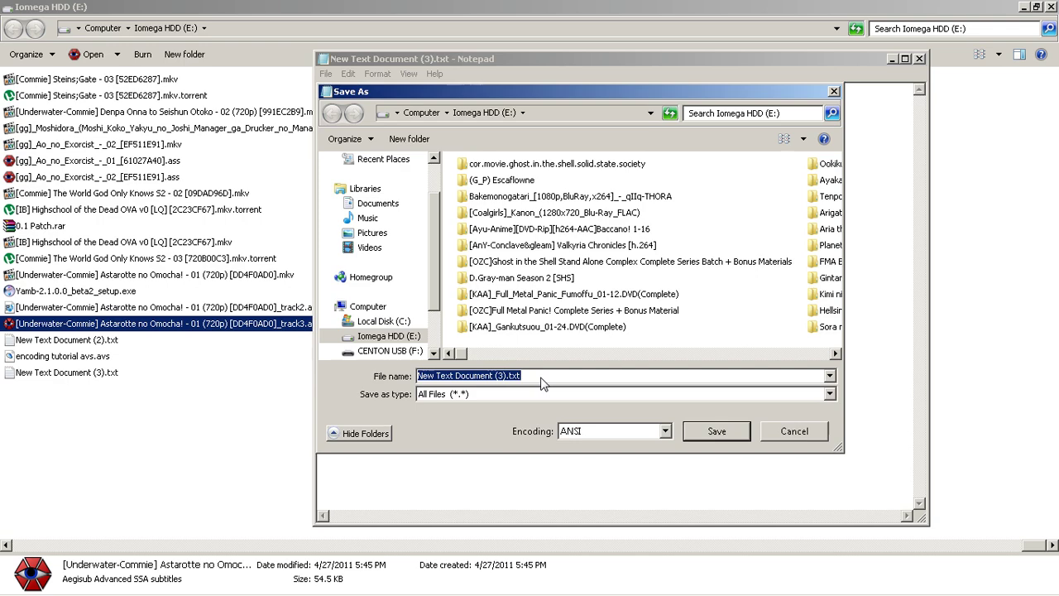
text(boo on you.avs)
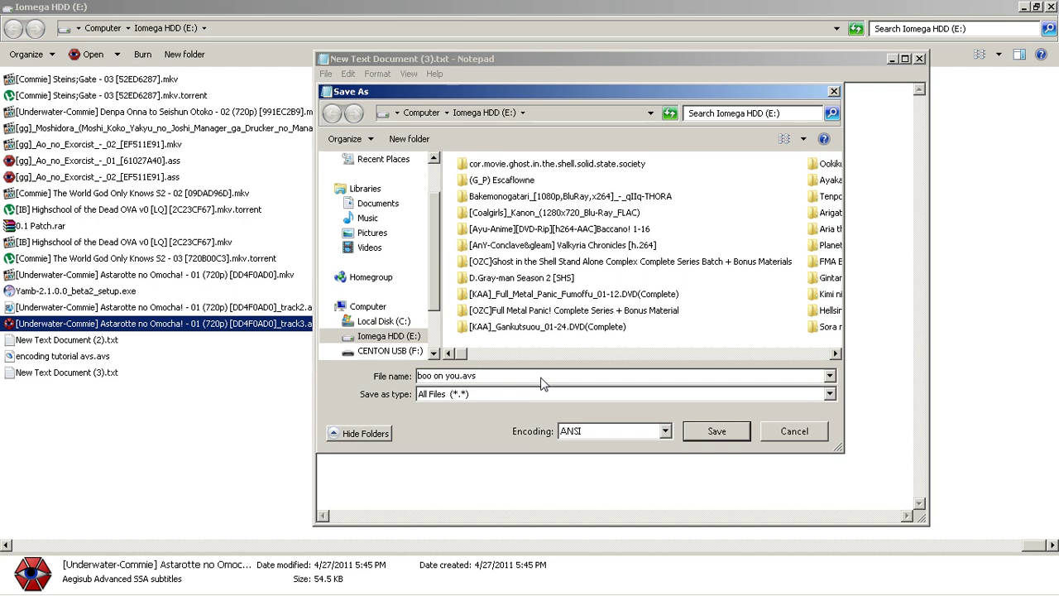
click(712, 439)
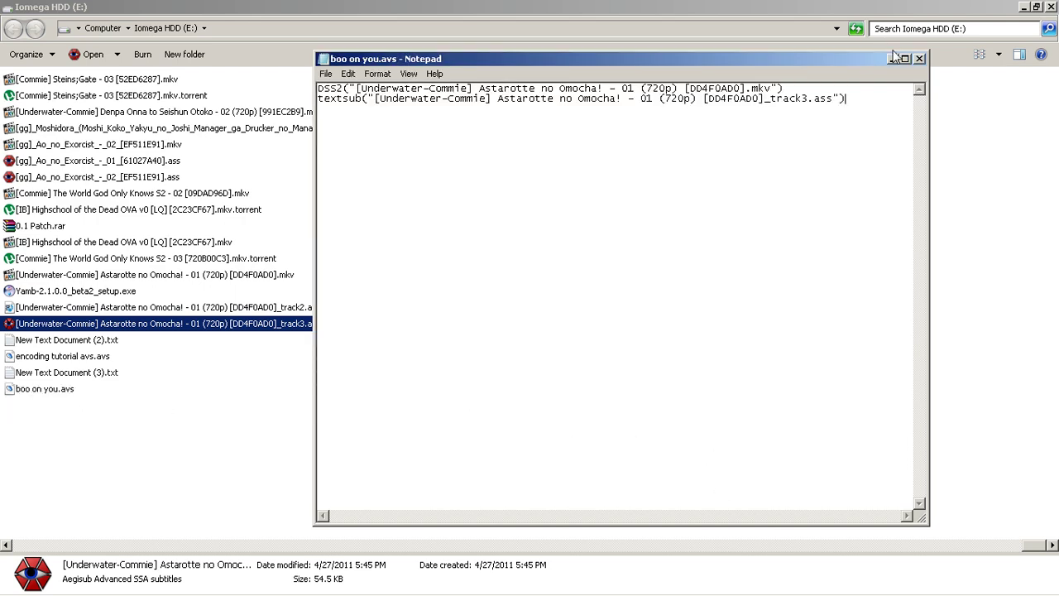
click(919, 60)
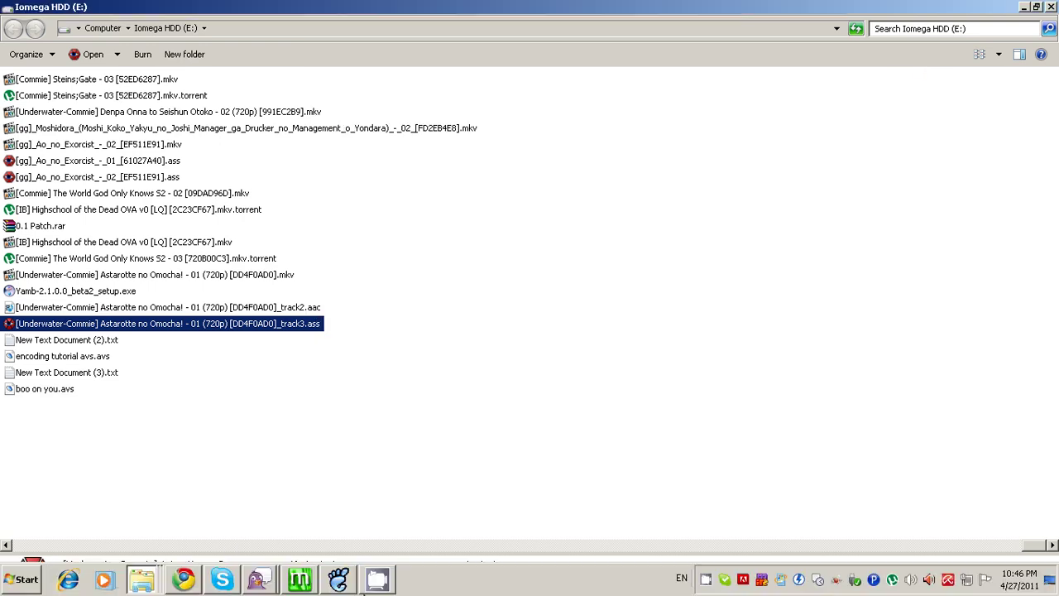
- Switch to MeGUI, load boo on you.avs as the AviSynth script, check the subtitles at an earlier frame, and close the preview
click(300, 584)
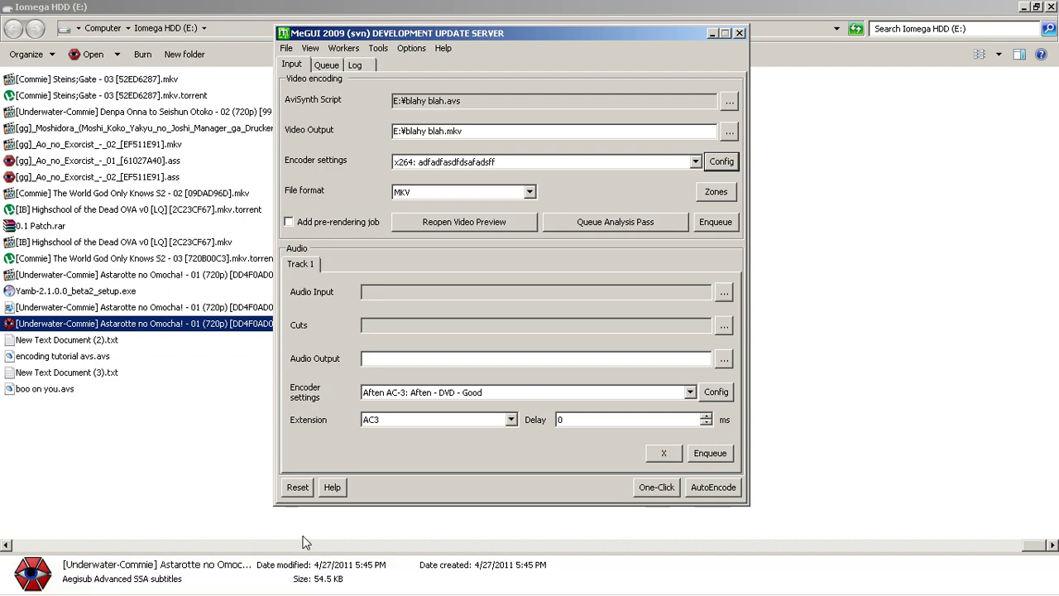
click(736, 99)
drag(443, 362, 840, 361)
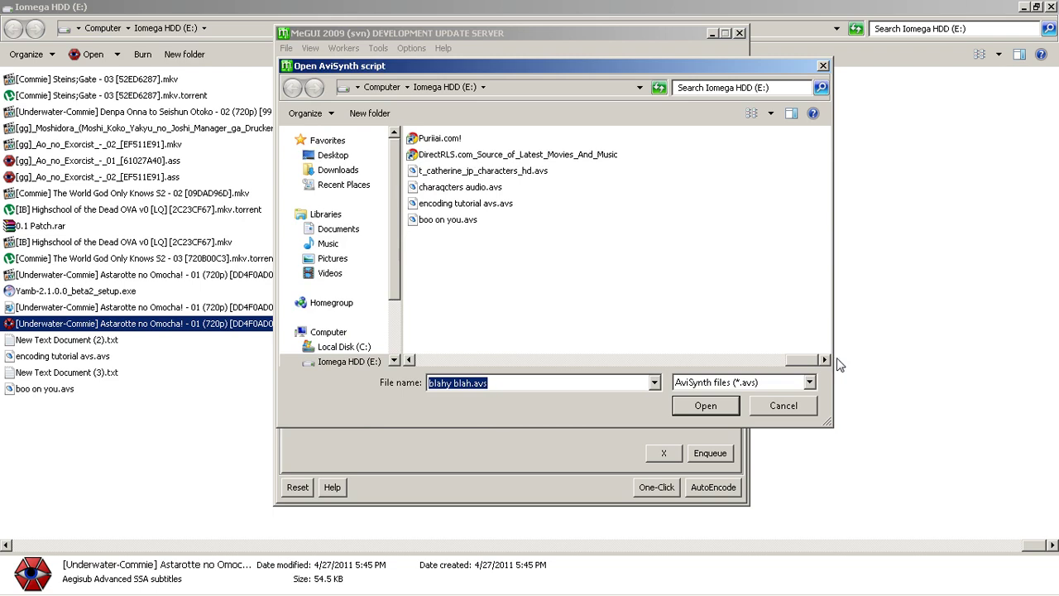
click(436, 222)
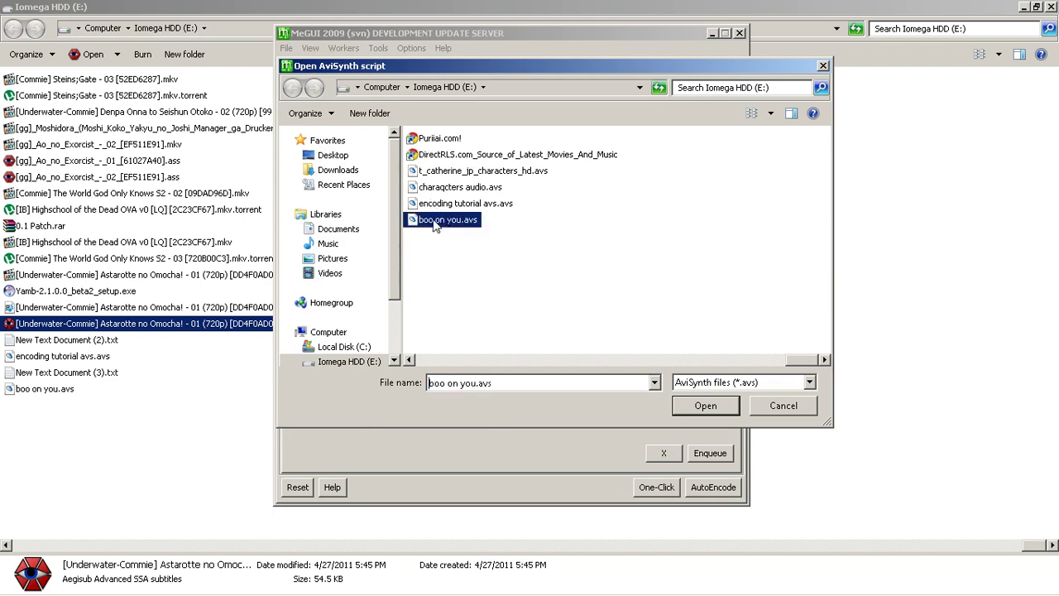
click(705, 405)
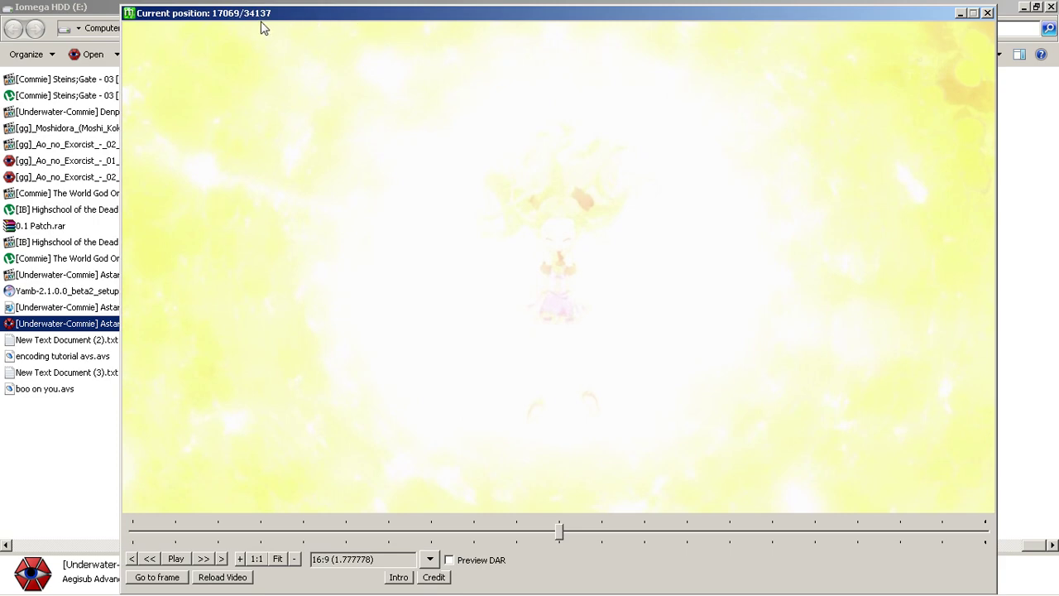
drag(568, 536, 387, 534)
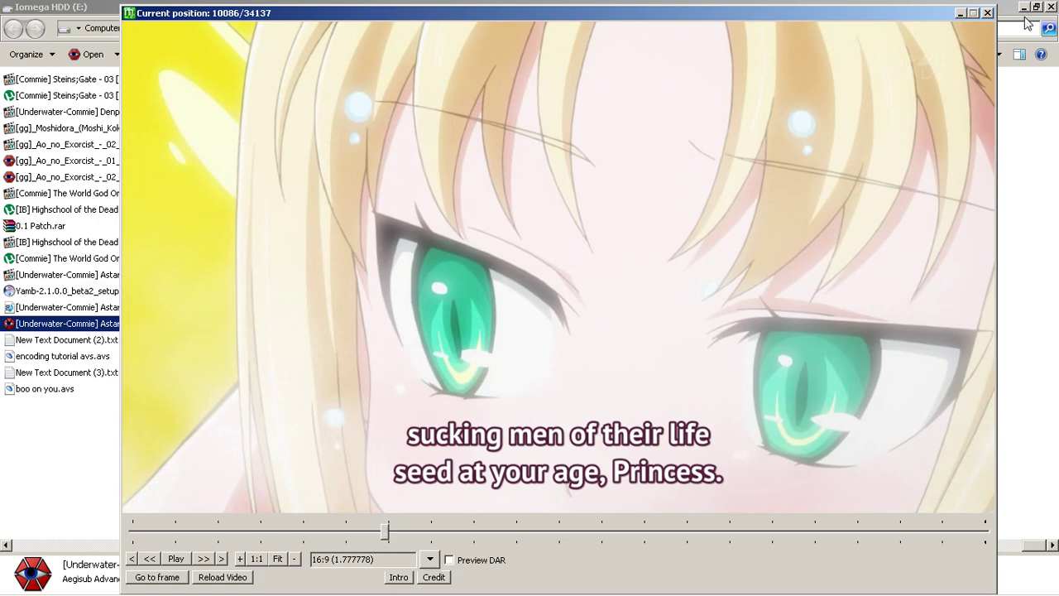
key(alt+F4)
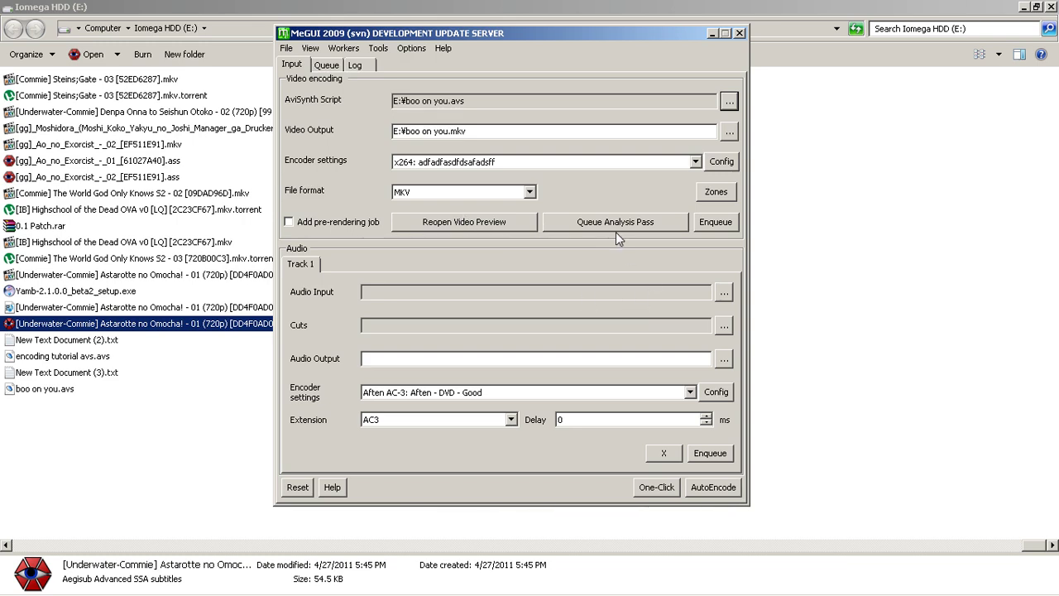
- Choose MKV as the video file format and open the x264 encoder configuration with advanced settings shown
click(430, 193)
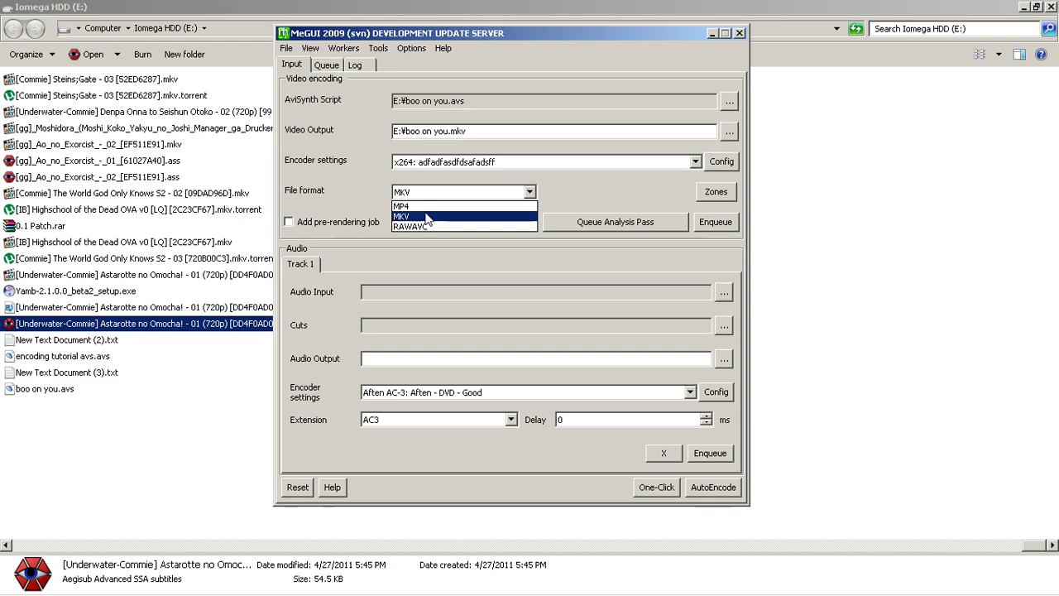
click(427, 216)
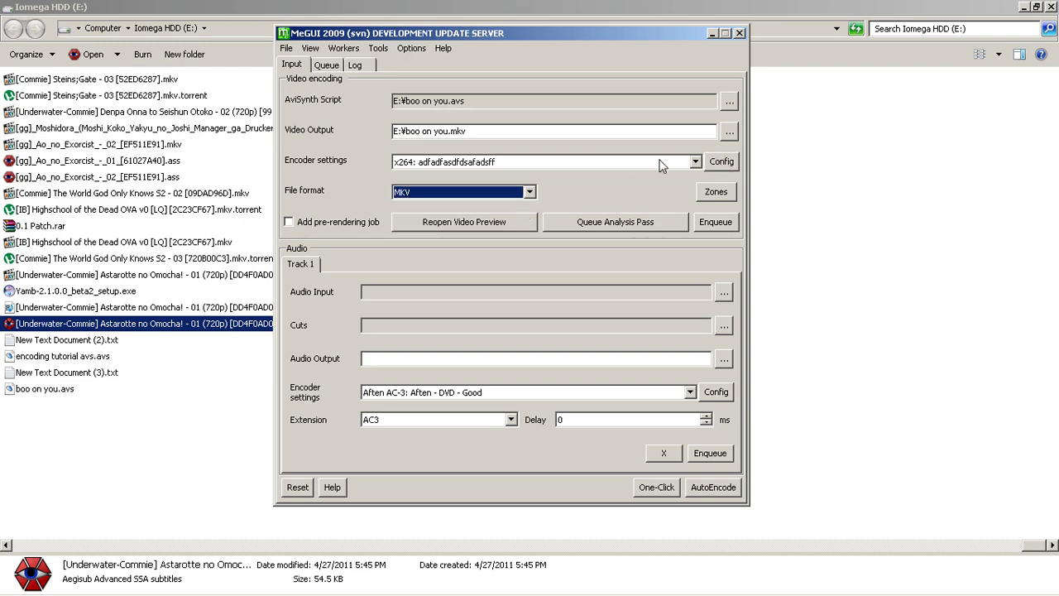
click(718, 162)
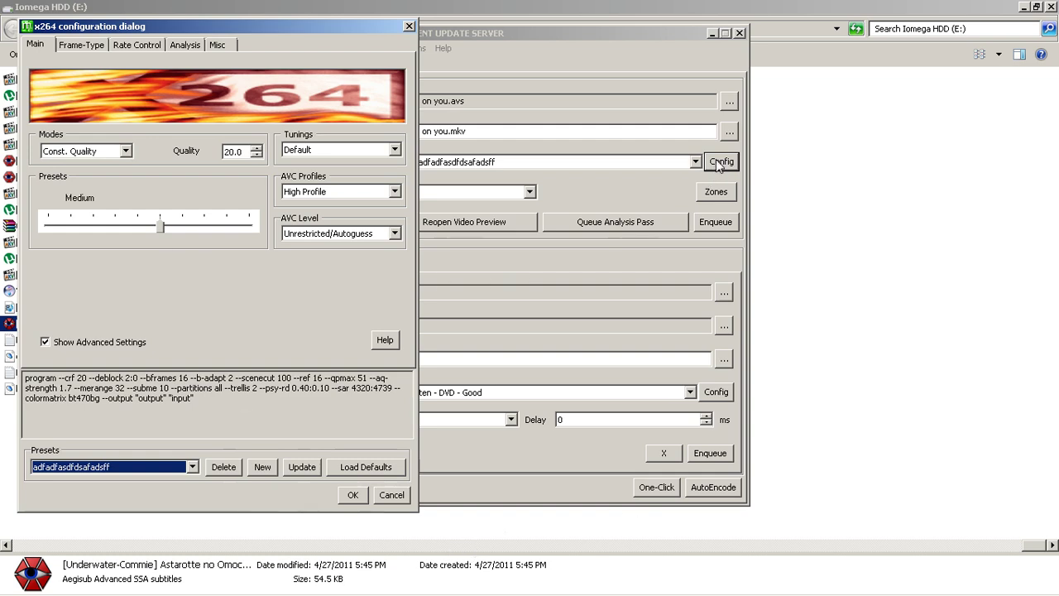
drag(248, 27, 607, 34)
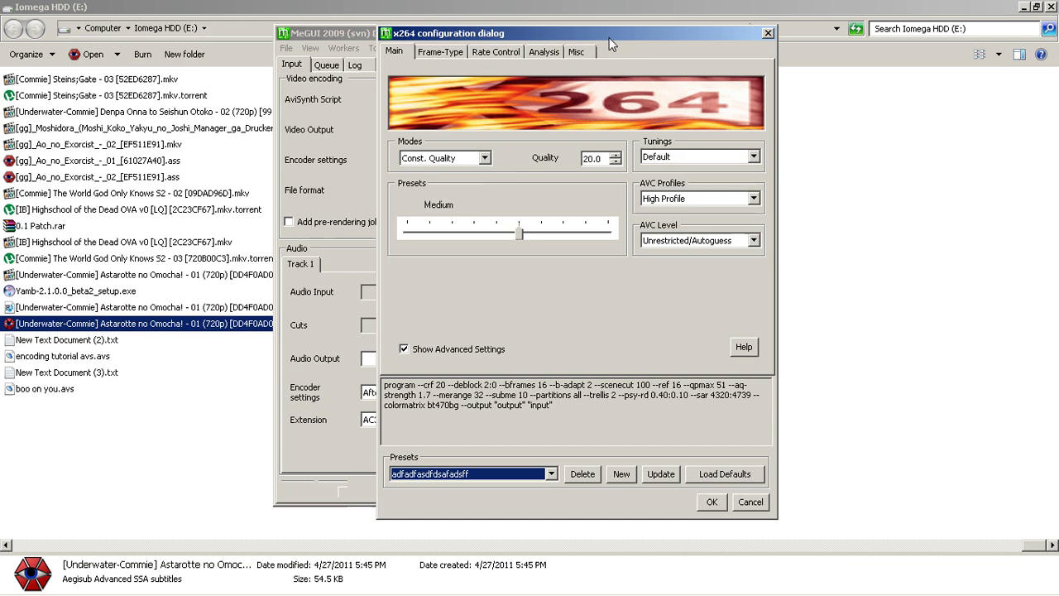
click(404, 349)
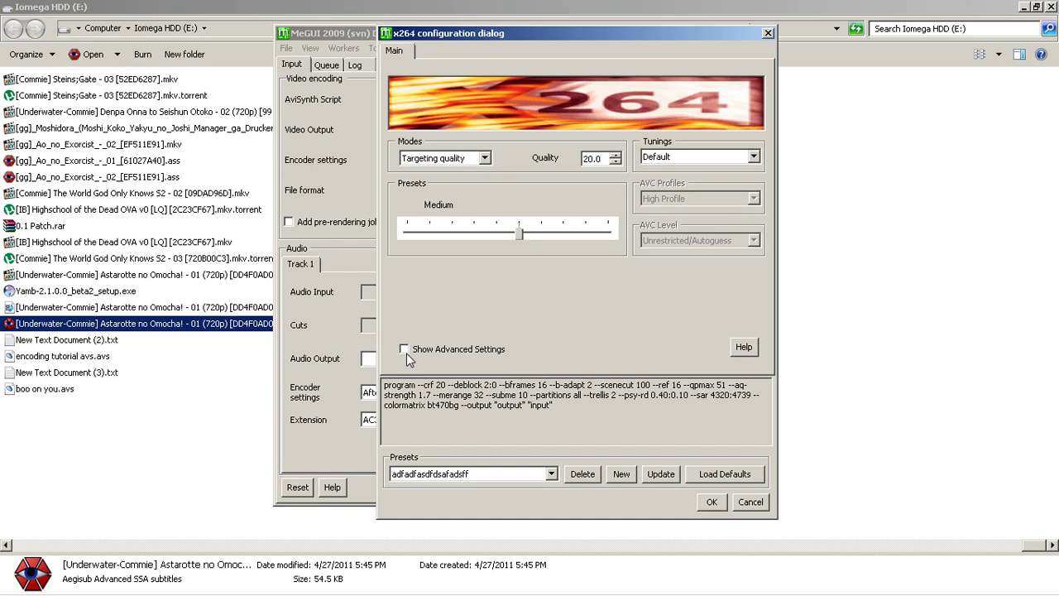
click(404, 349)
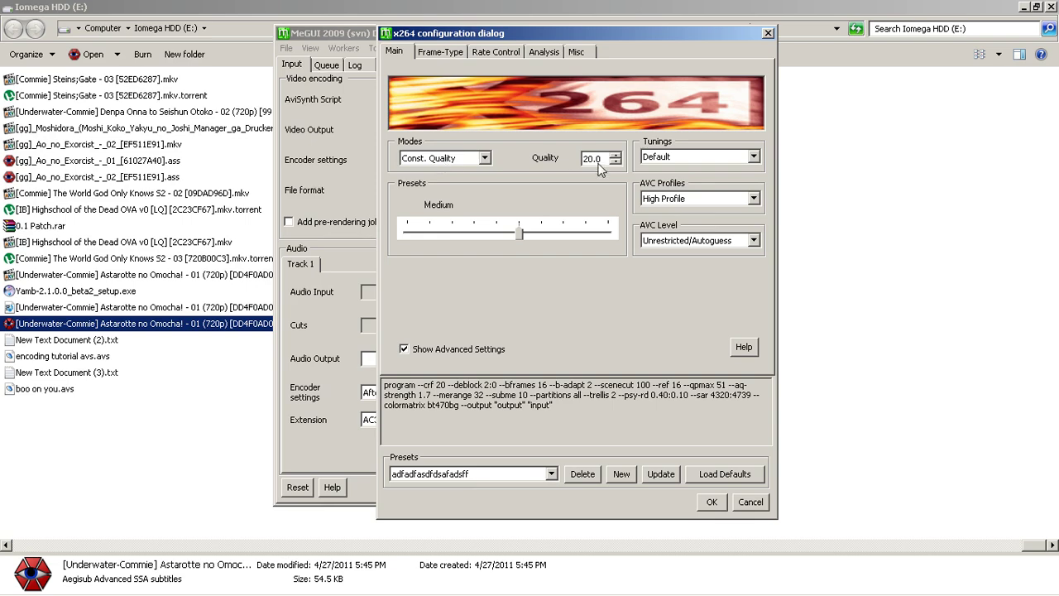
- Review the x264 quality, frame-type, rate control and analysis settings, including the Adaptive B-Frames options
mouse_move(602, 168)
click(438, 51)
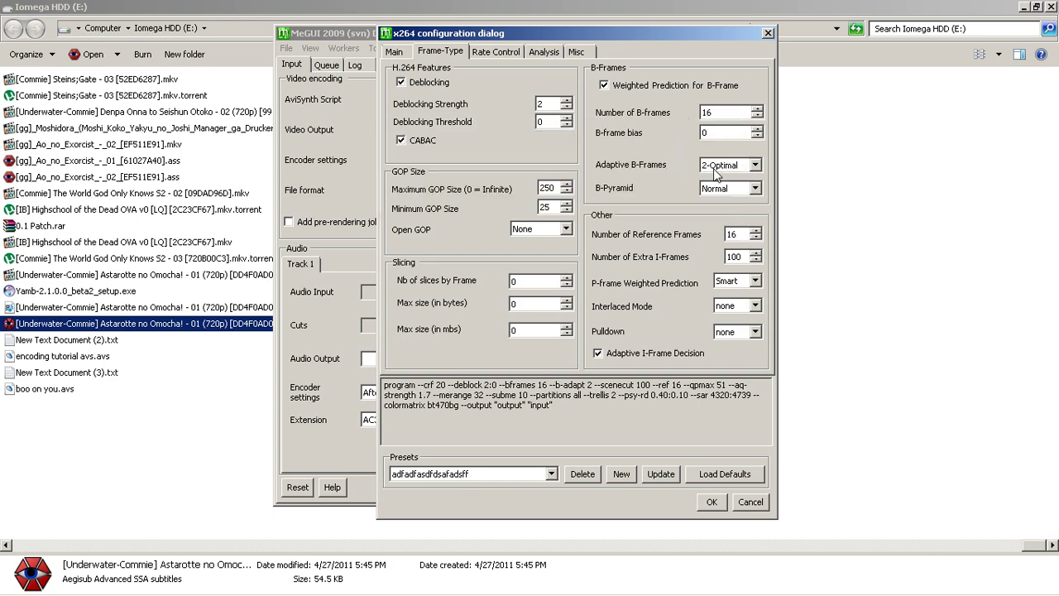
mouse_move(716, 171)
click(755, 166)
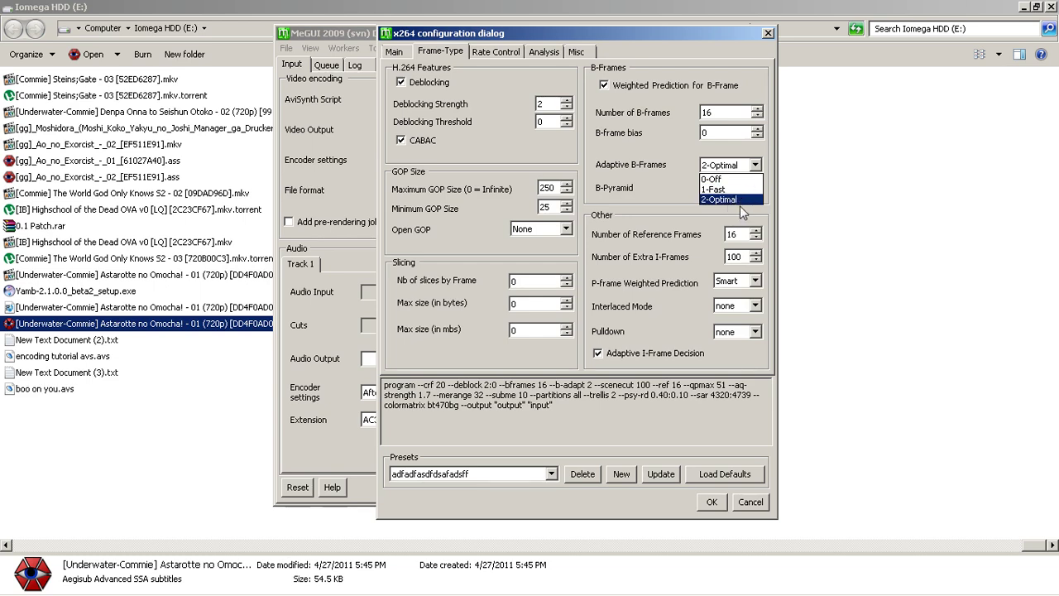
click(669, 191)
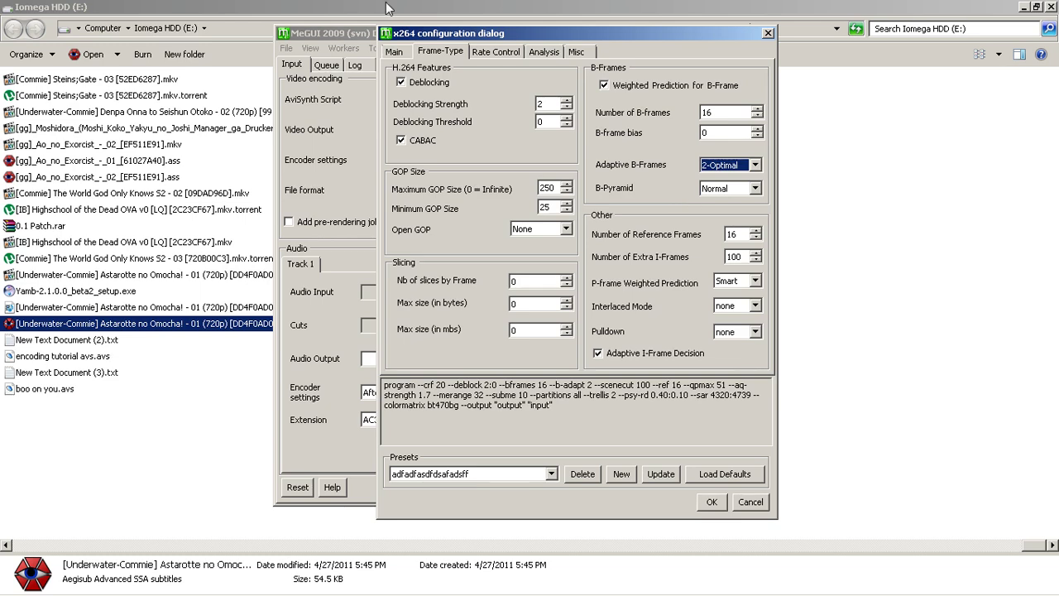
click(494, 51)
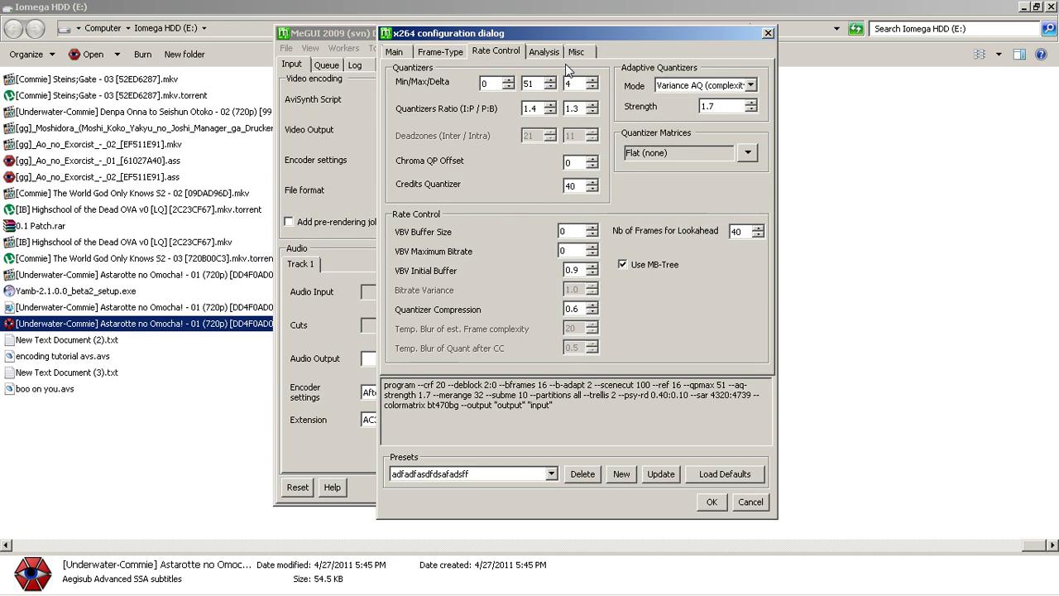
click(542, 51)
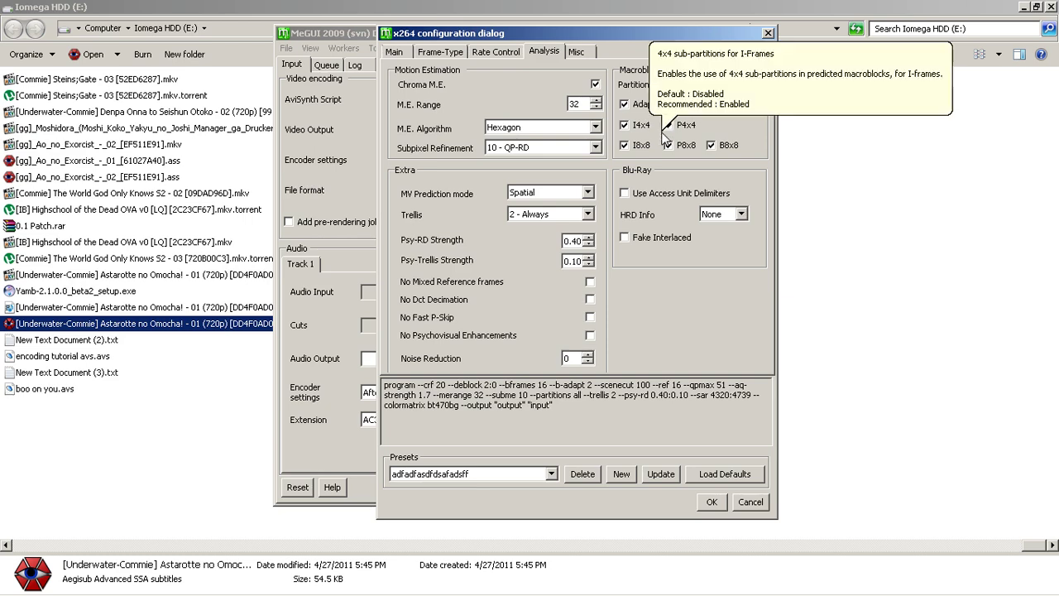
click(403, 56)
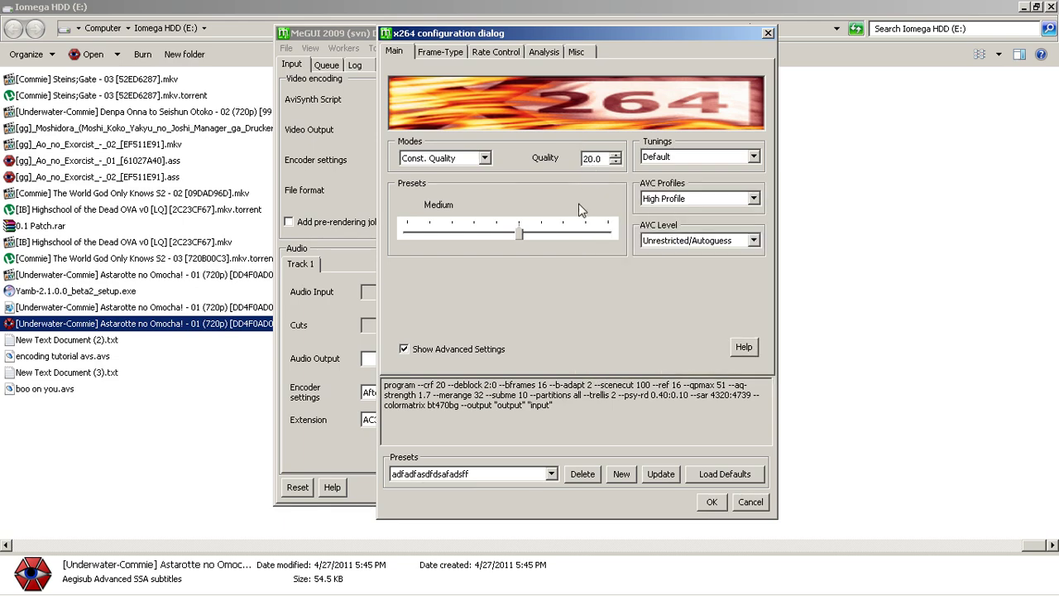
- Examine the --sar and --colormatrix parameters in the miscellaneous settings' custom command line
click(575, 52)
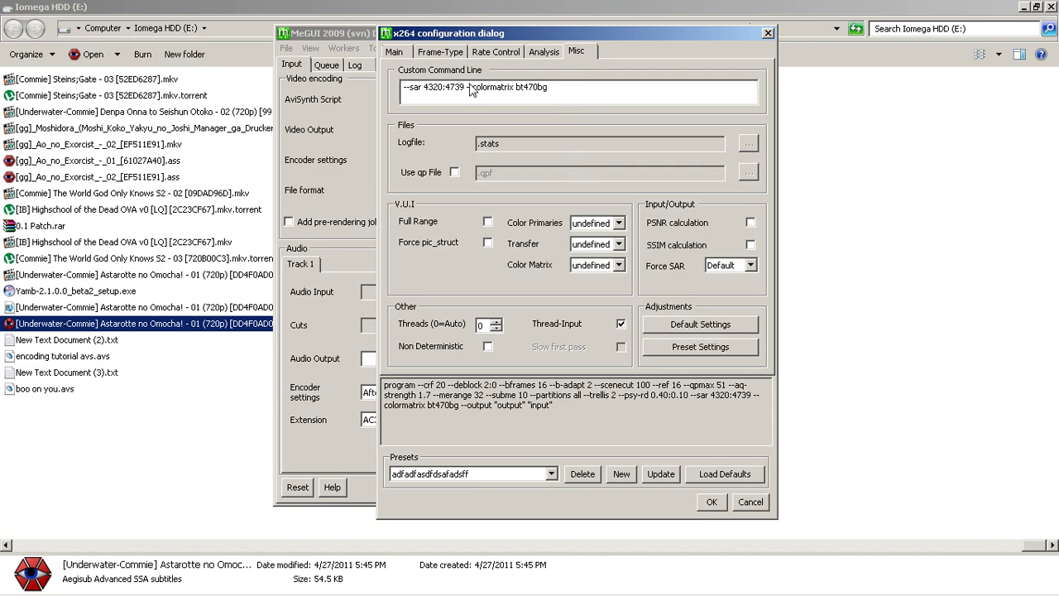
drag(468, 88, 405, 88)
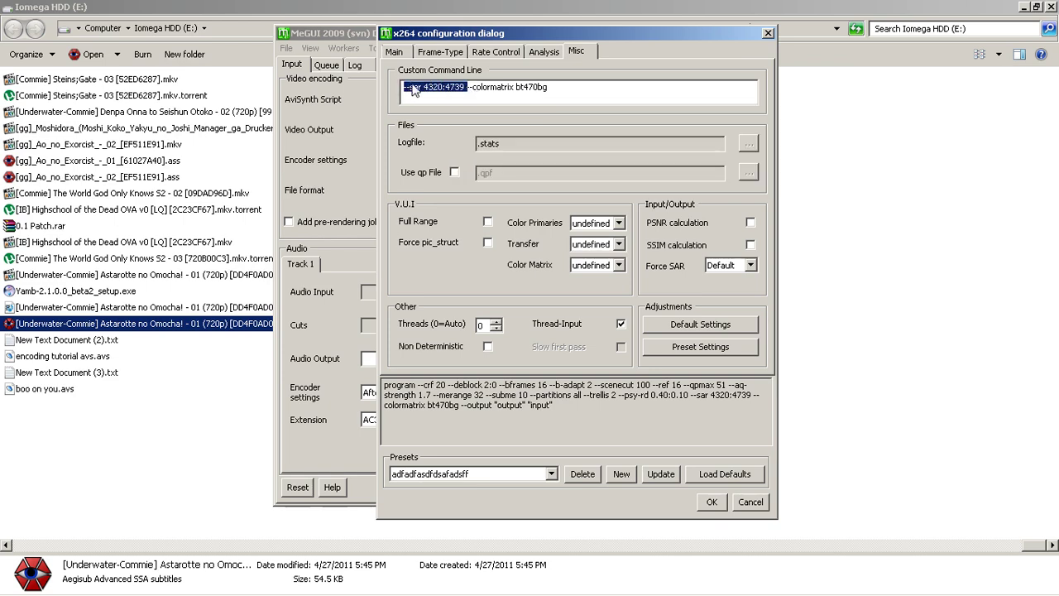
click(579, 93)
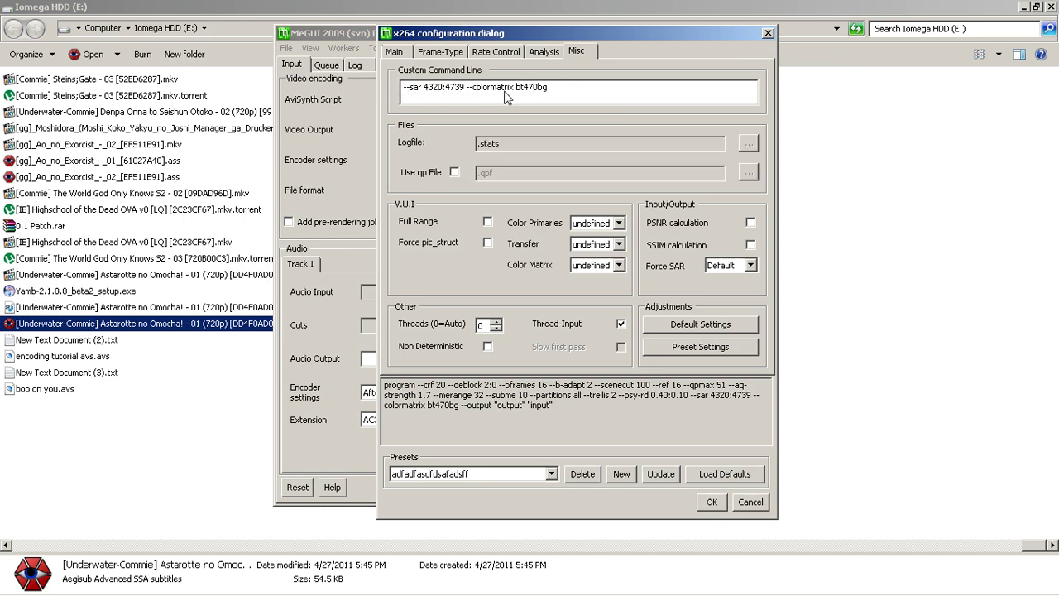
drag(468, 88, 564, 91)
click(550, 93)
mouse_move(261, 589)
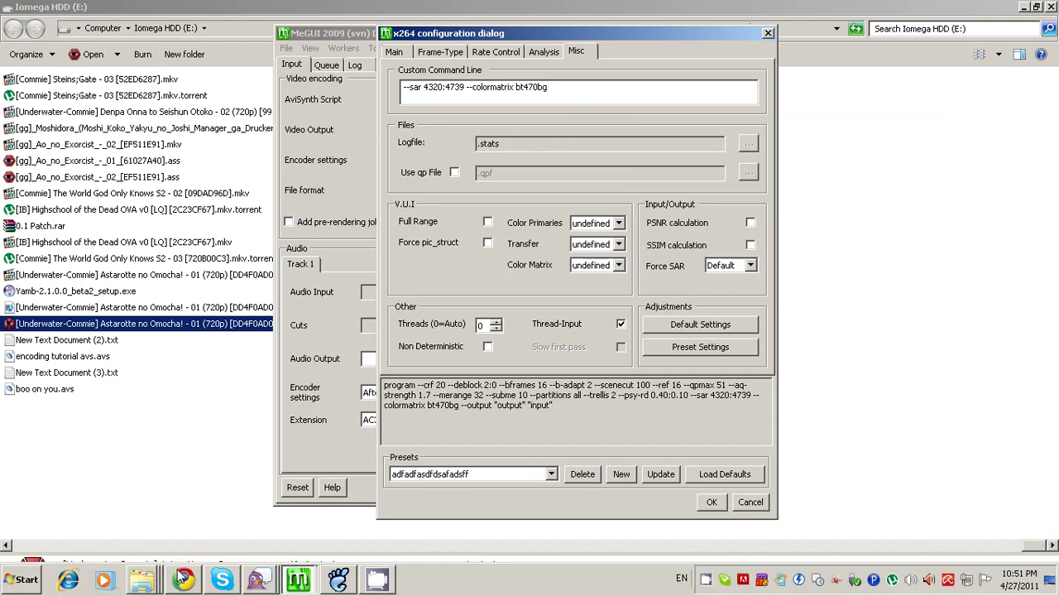
- Switch to Chrome and copy the --colormatrix bt709 parameter from the article on x264 color coefficient flagging
click(184, 579)
click(938, 11)
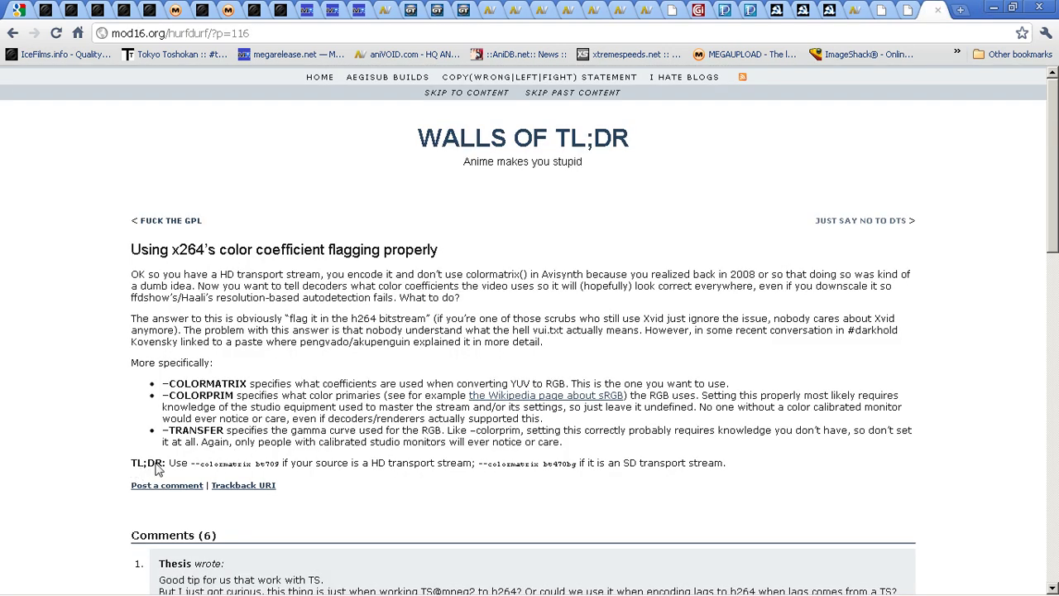
drag(192, 466, 282, 466)
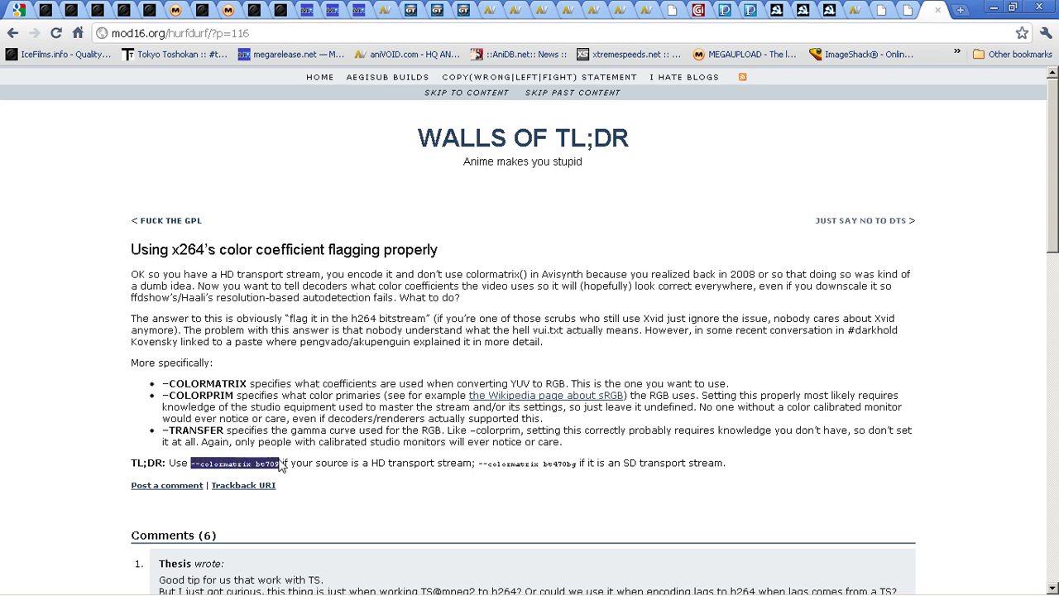
right_click(281, 467)
click(297, 470)
- Switch to MeGUI's x264 configuration and try replacing the colormatrix parameter in the custom command line with --colormatrix bt709
click(375, 584)
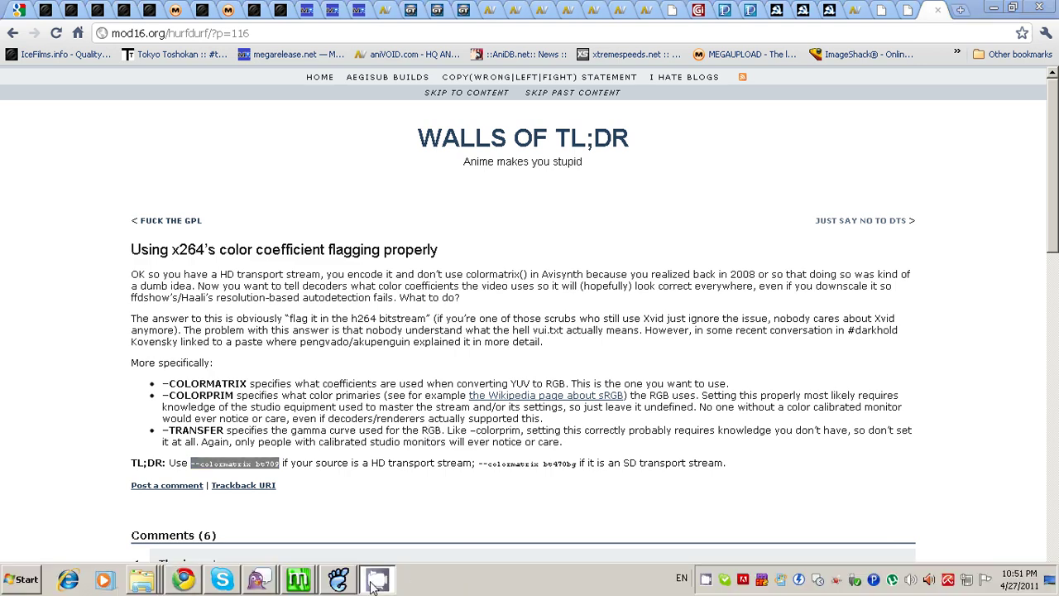
click(331, 581)
click(331, 552)
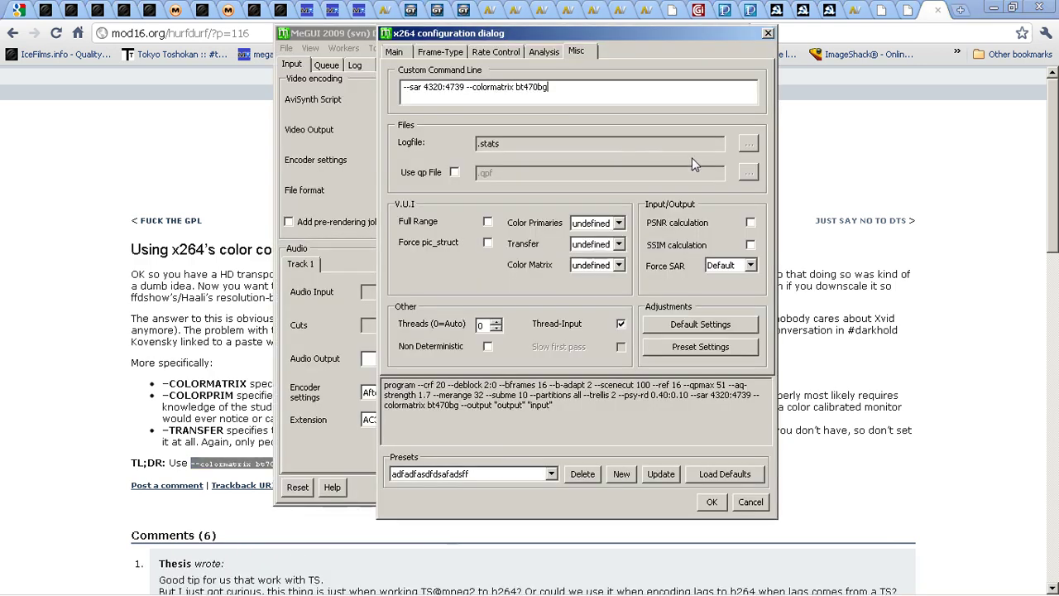
drag(549, 89, 474, 97)
right_click(518, 91)
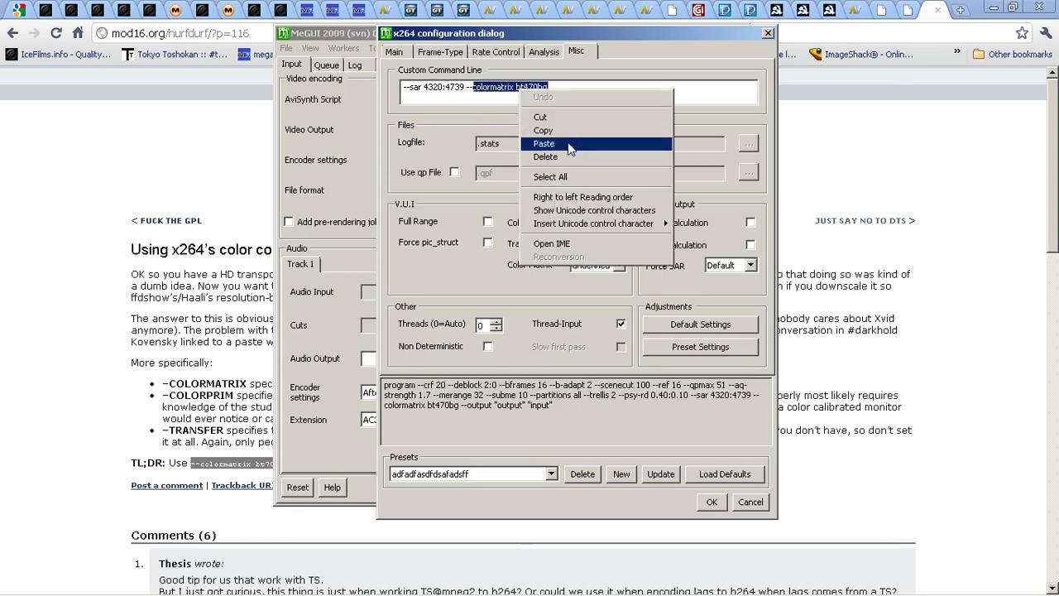
click(569, 146)
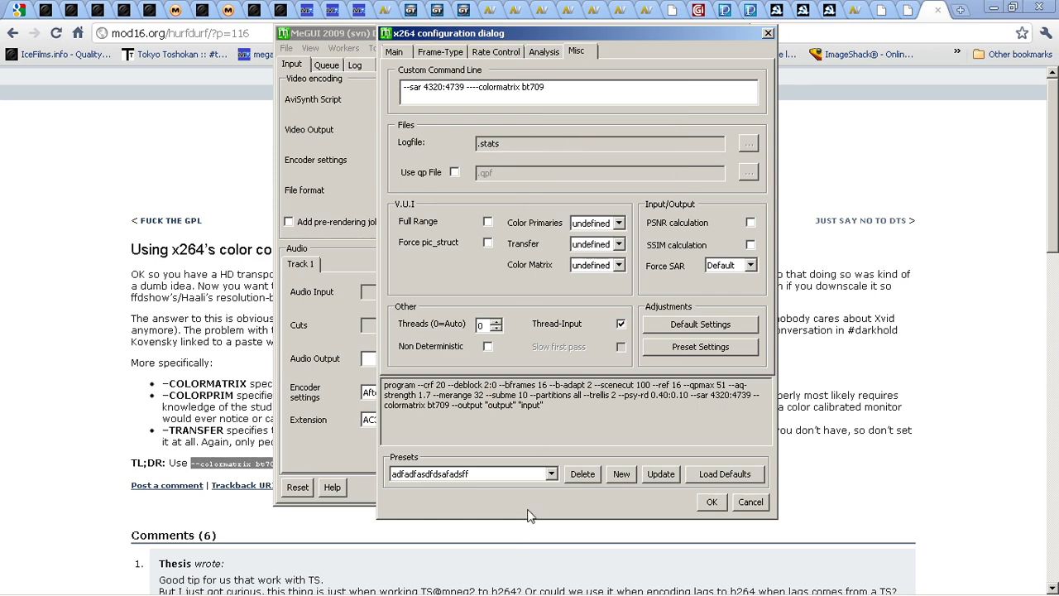
- Check the colormatrix parameter in the command line and its preview, and close the x264 configuration without saving changes
drag(436, 405, 388, 405)
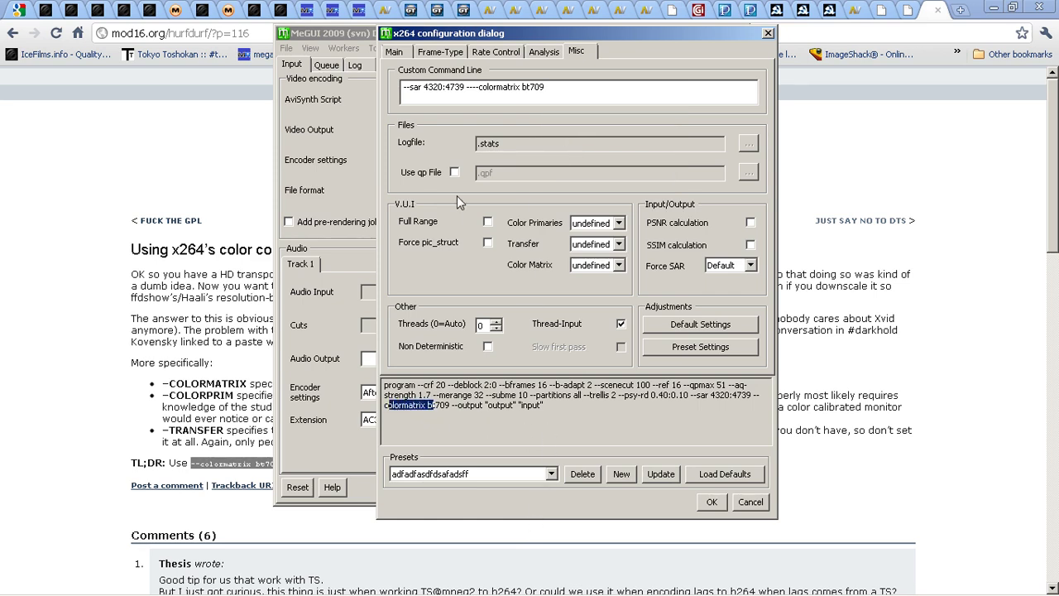
click(406, 89)
drag(465, 88, 494, 90)
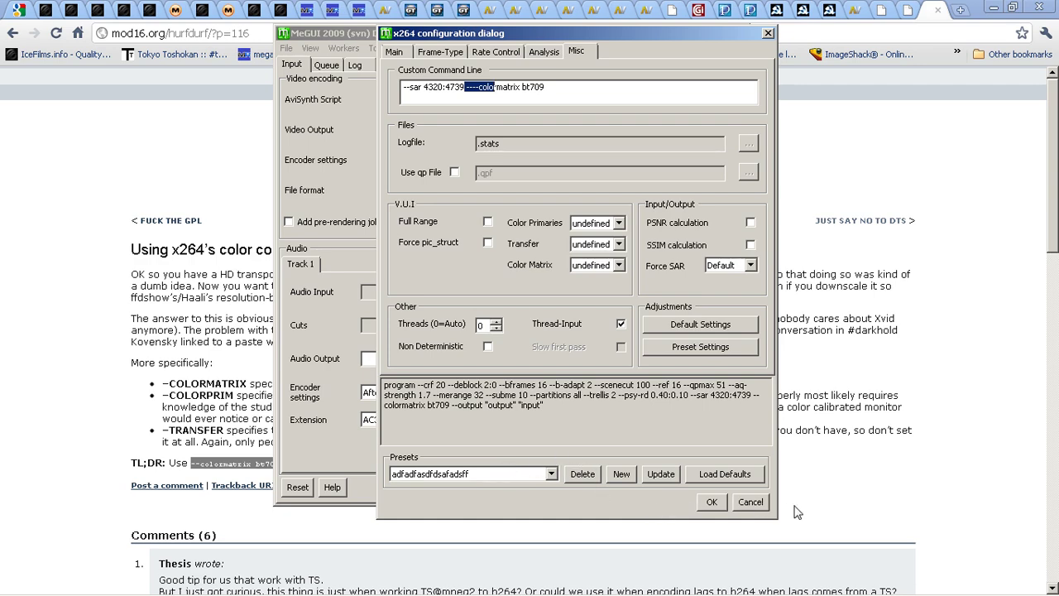
click(750, 501)
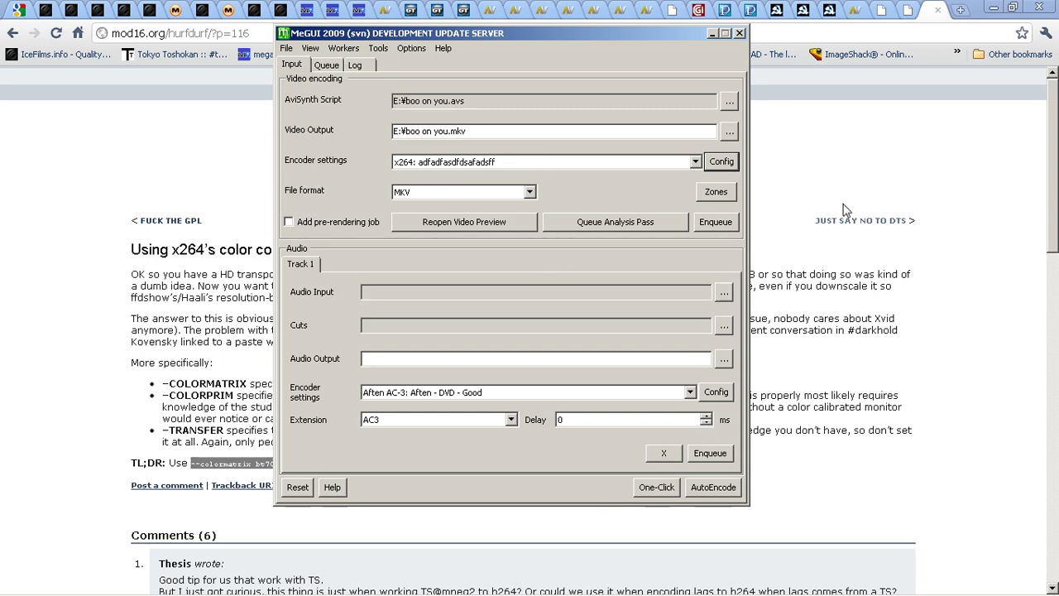
- Enqueue the boo on you.avs video encode and show the job queue
click(715, 222)
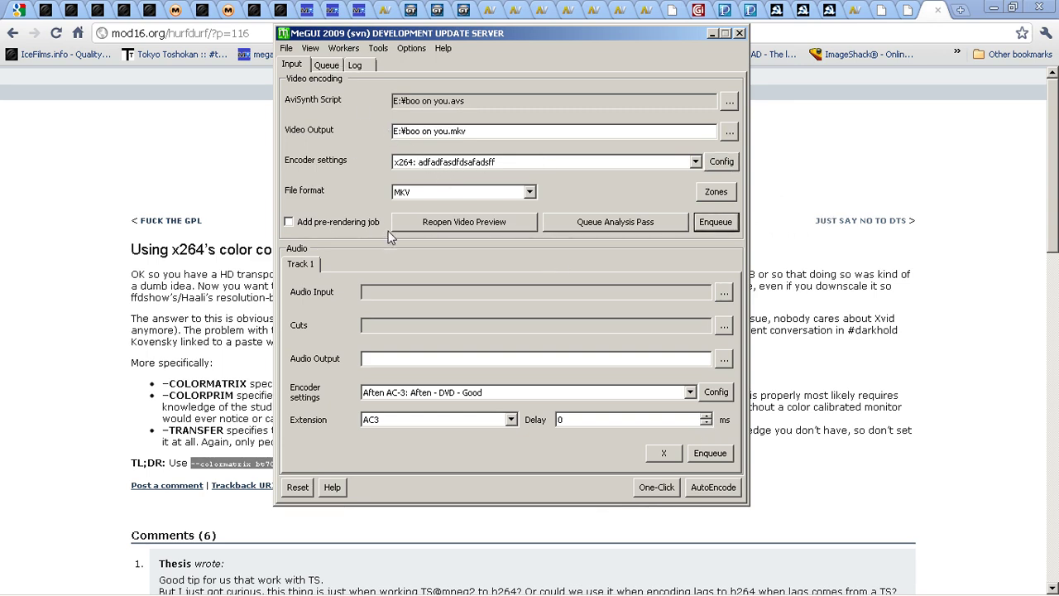
key(ctrl+Tab)
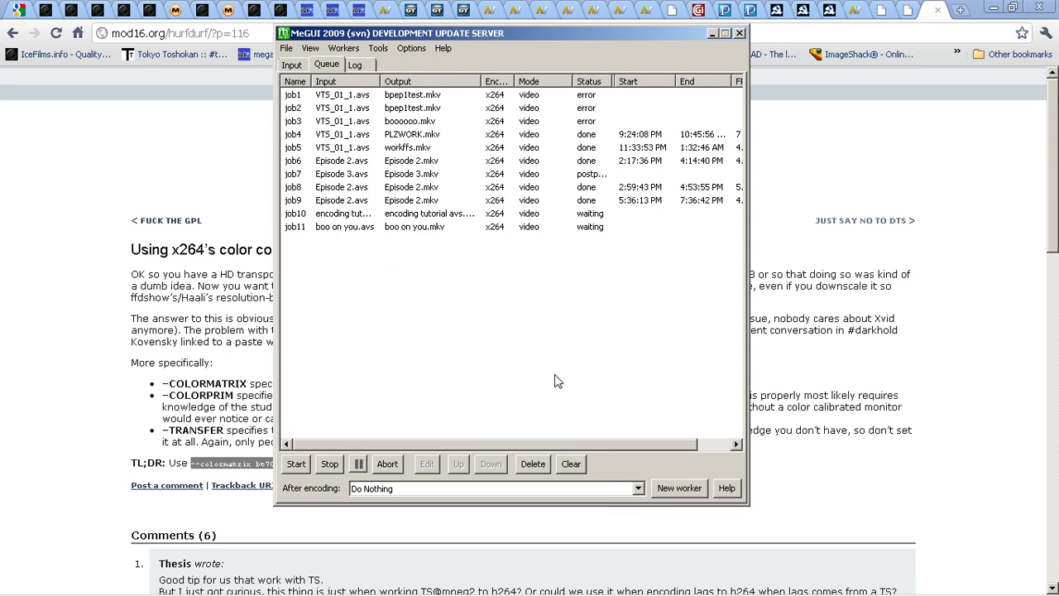
- Close the existing YAMB project, relaunch YAMB and start creating an MP4 file with multiple streams
mouse_move(496, 592)
click(376, 579)
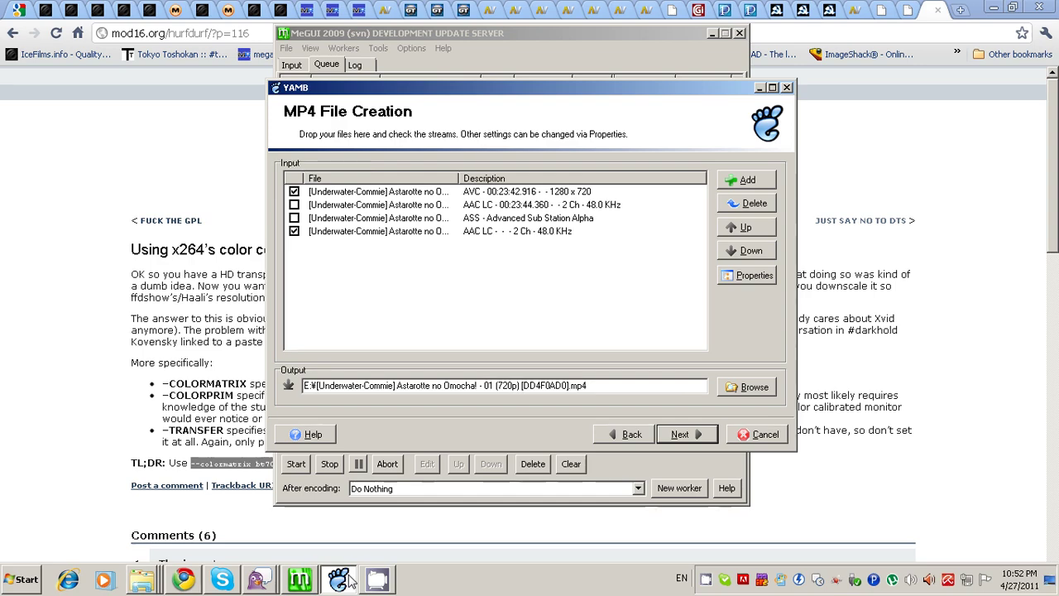
key(Escape)
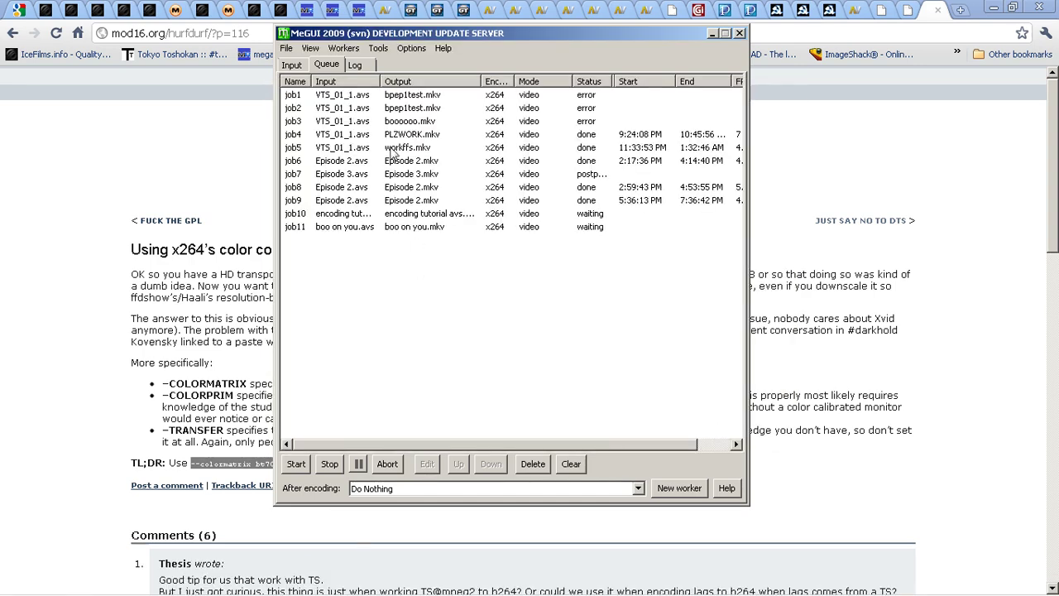
mouse_move(341, 585)
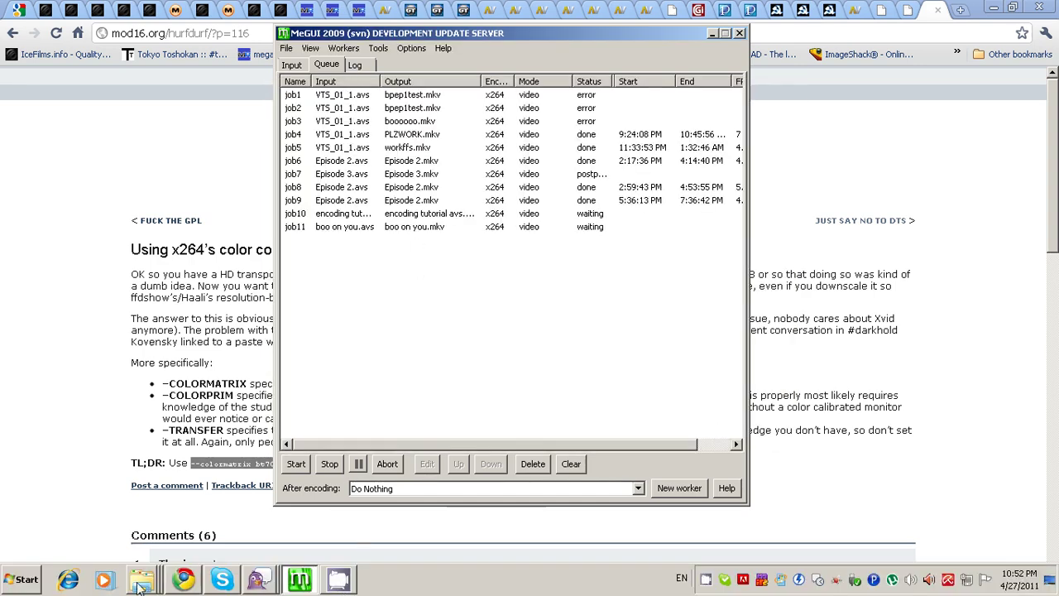
click(20, 584)
click(47, 404)
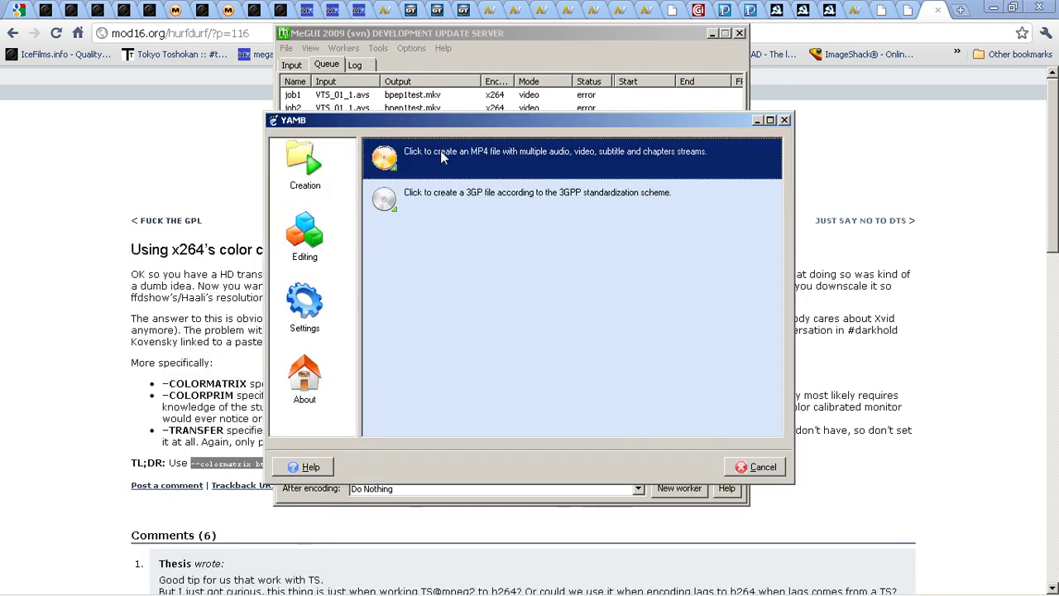
click(440, 150)
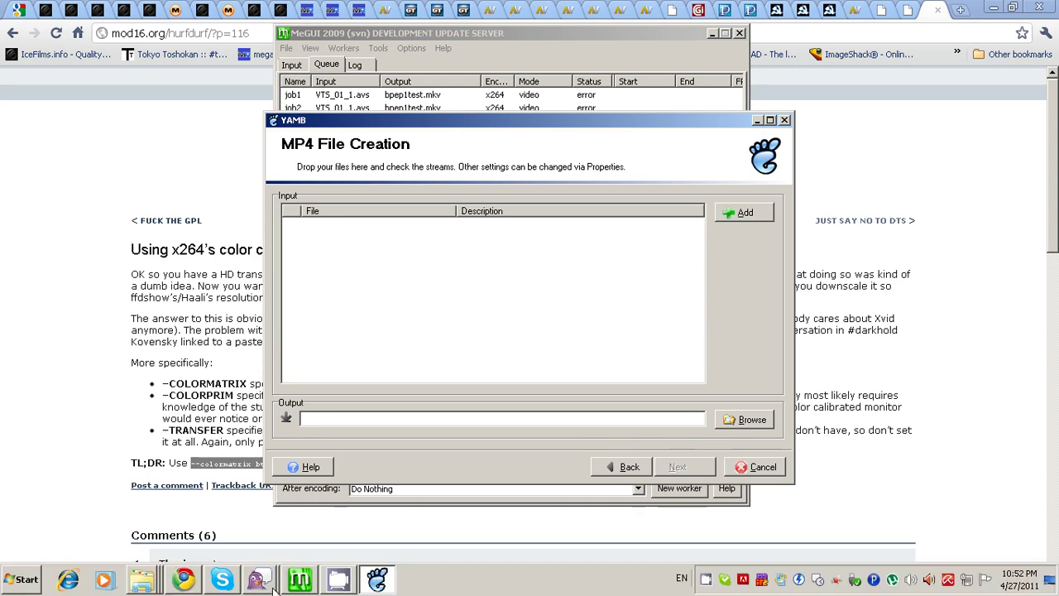
- Add the Astarotte no Omocha! - 01 (720p) MKV from the E: drive folder to the YAMB input list
mouse_move(184, 582)
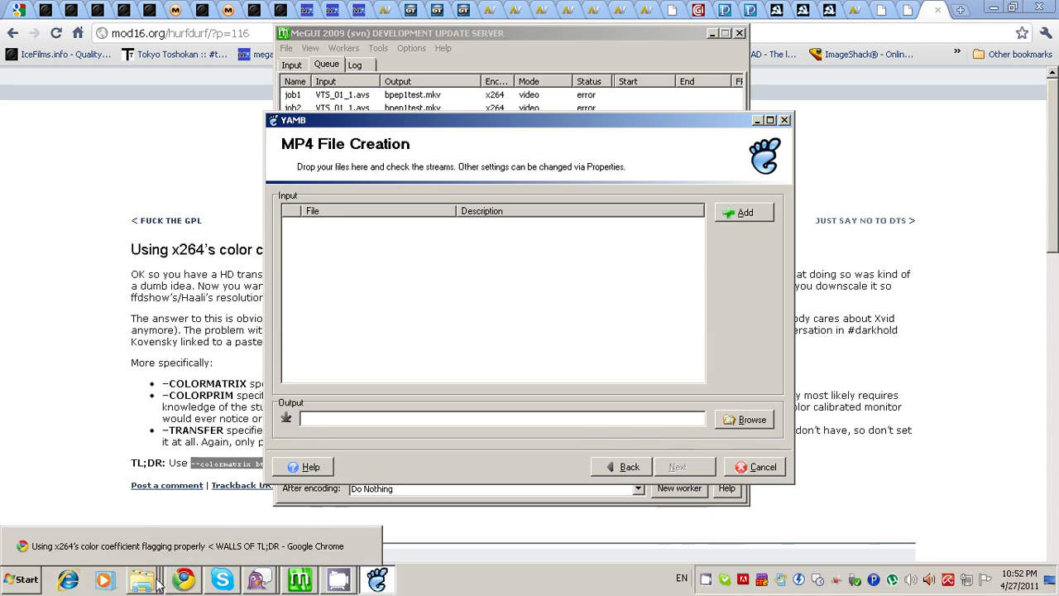
click(153, 487)
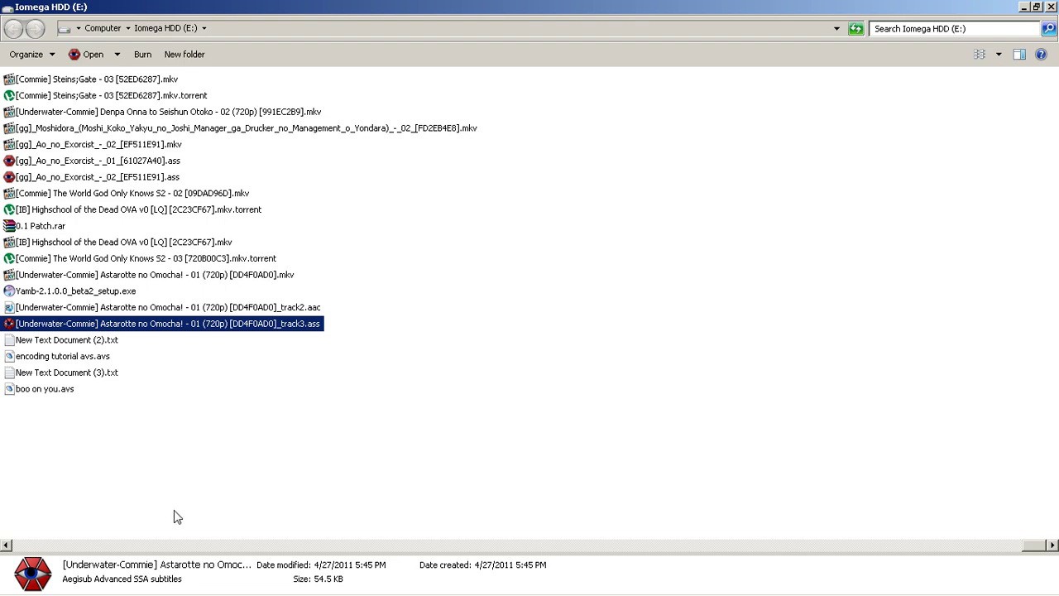
click(379, 579)
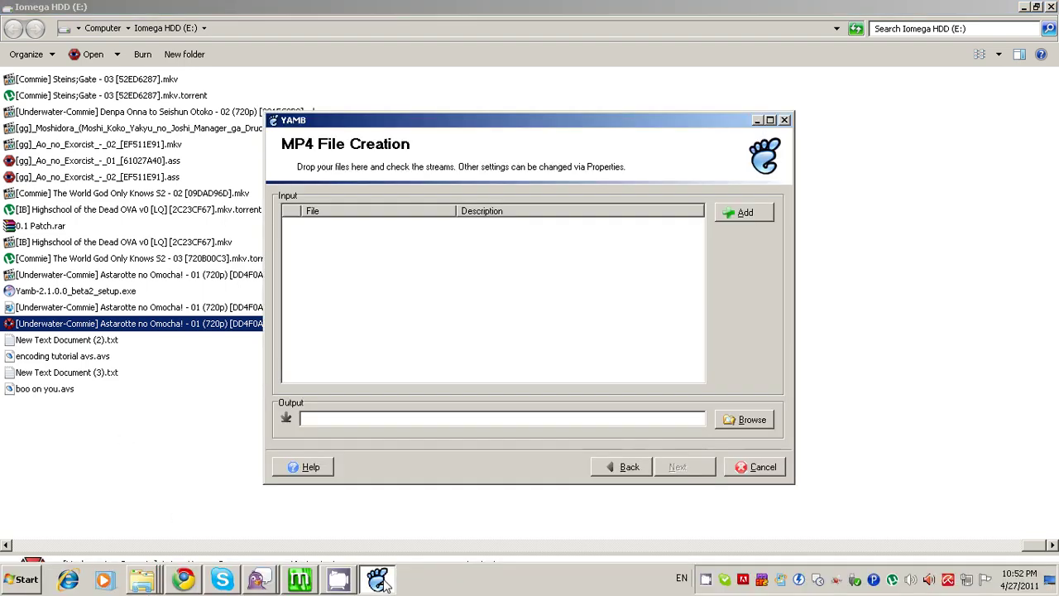
drag(125, 280, 386, 294)
click(632, 323)
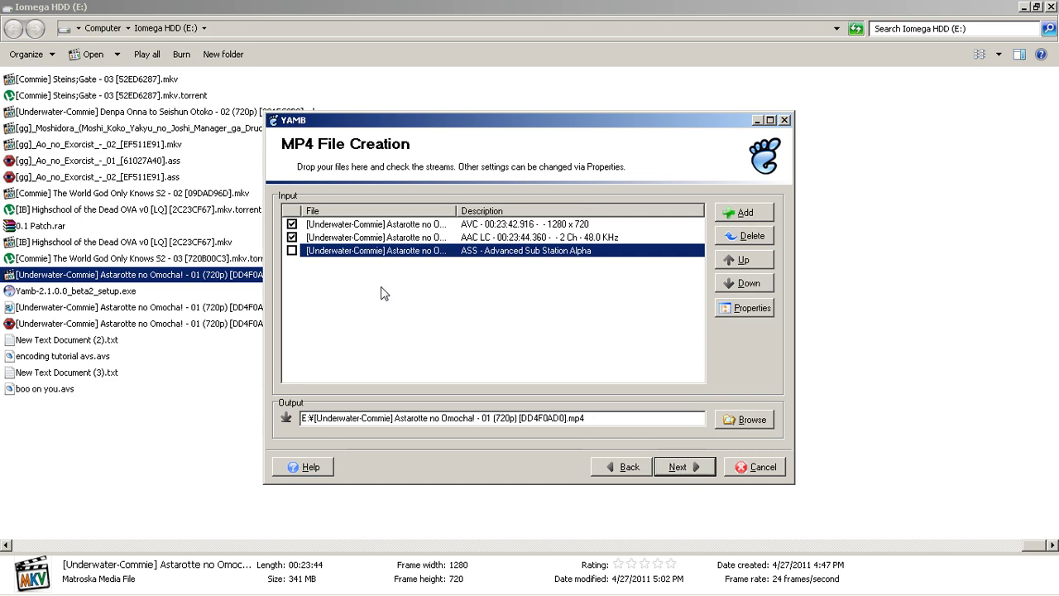
- Exclude the MKV's AAC audio stream and add the extracted _track2.aac file as an input
click(292, 237)
drag(46, 311, 463, 331)
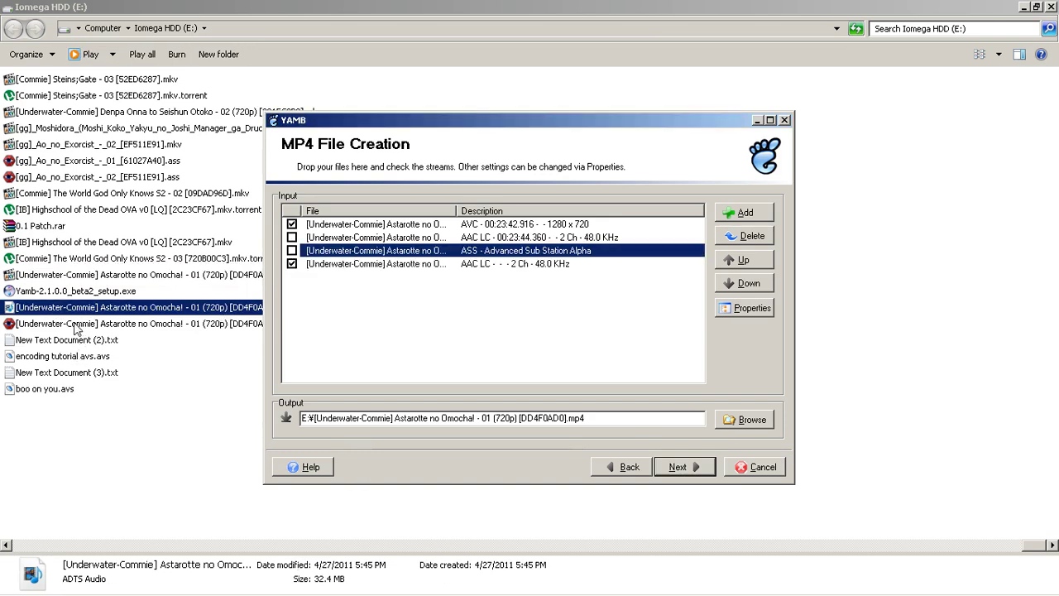